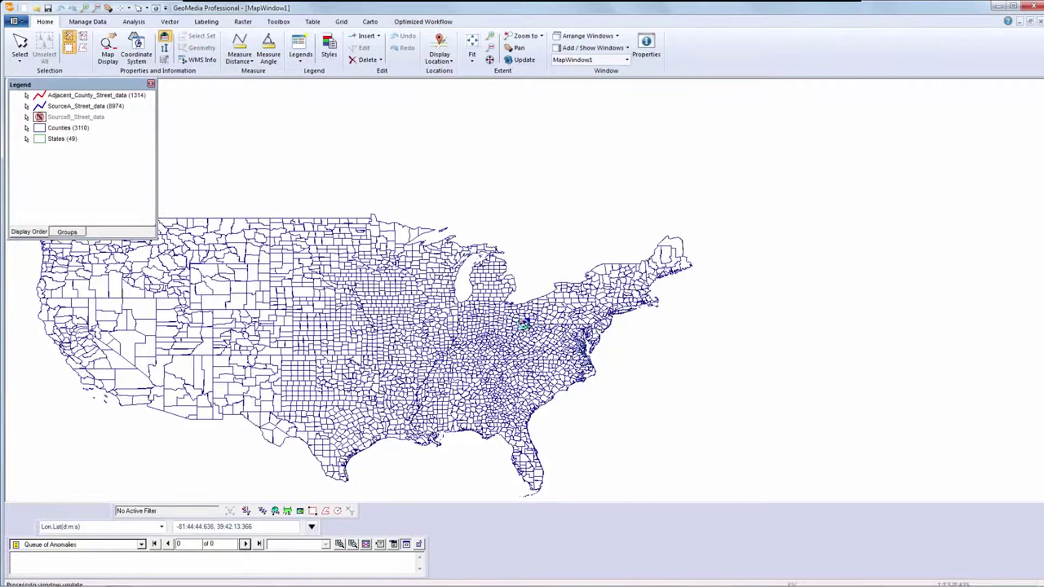
- Zoom from the national view into the county border where the red and blue streets meet
scroll(524, 325, "up", 2)
scroll(525, 325, "up", 3)
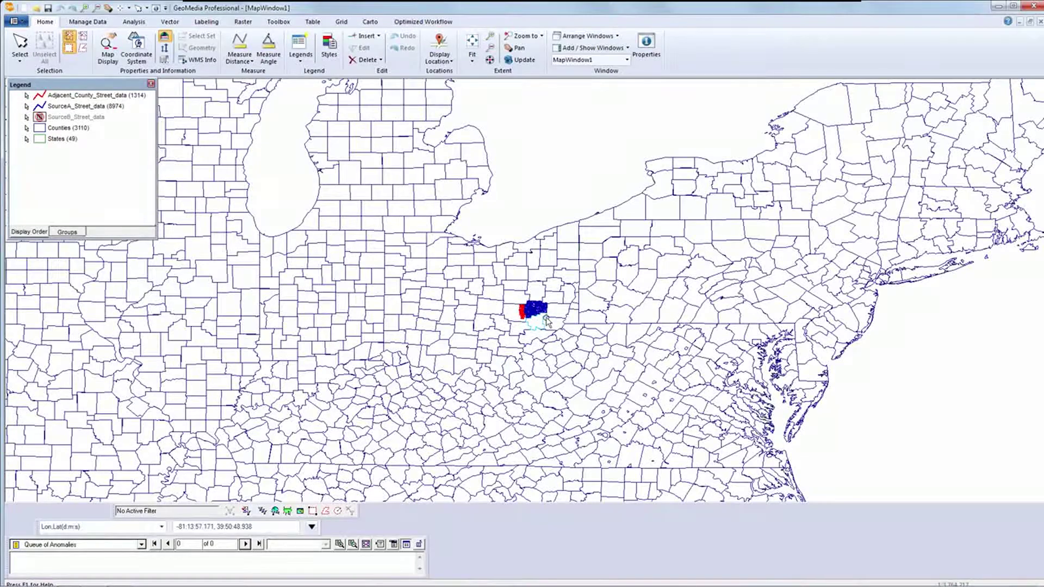
scroll(545, 321, "up", 1)
scroll(546, 320, "up", 2)
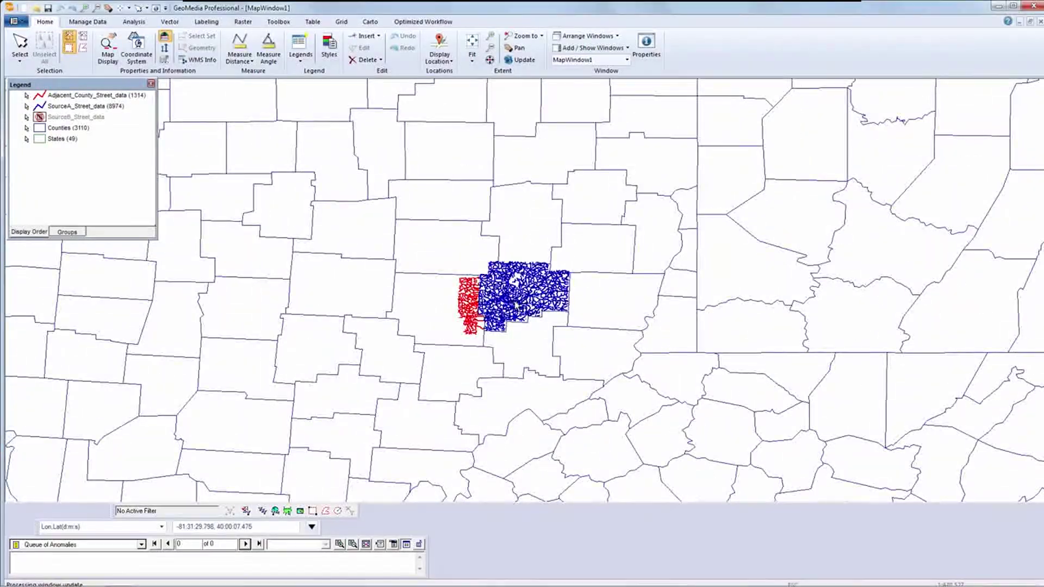
scroll(516, 307, "up", 2)
scroll(516, 307, "up", 2)
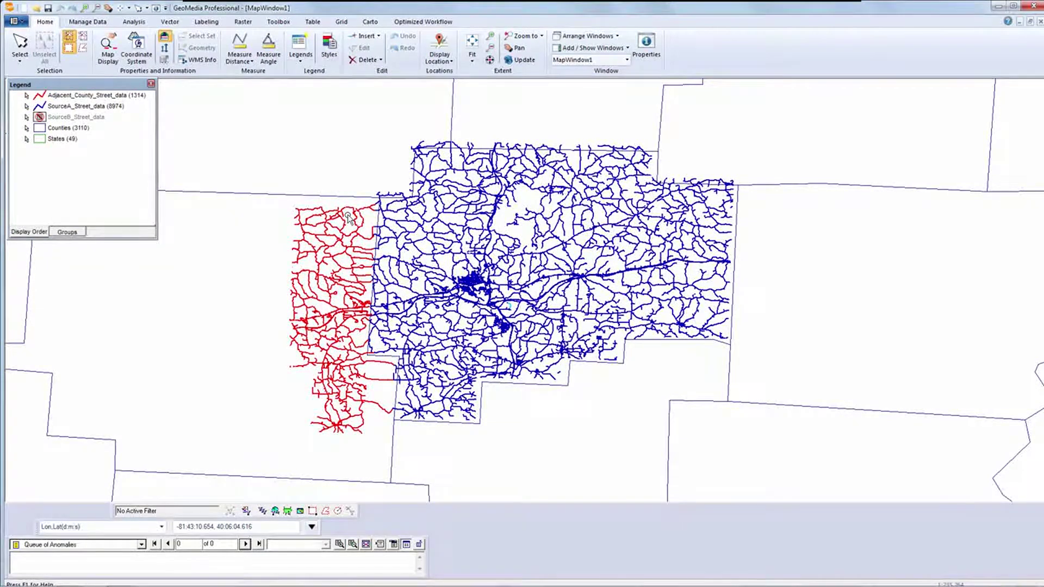
scroll(348, 217, "up", 2)
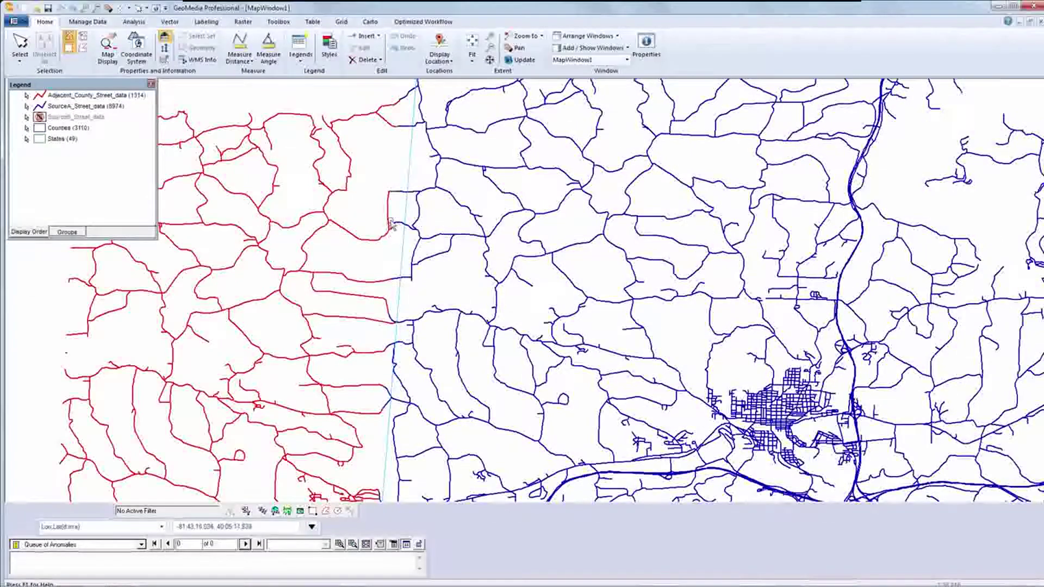
scroll(384, 218, "up", 1)
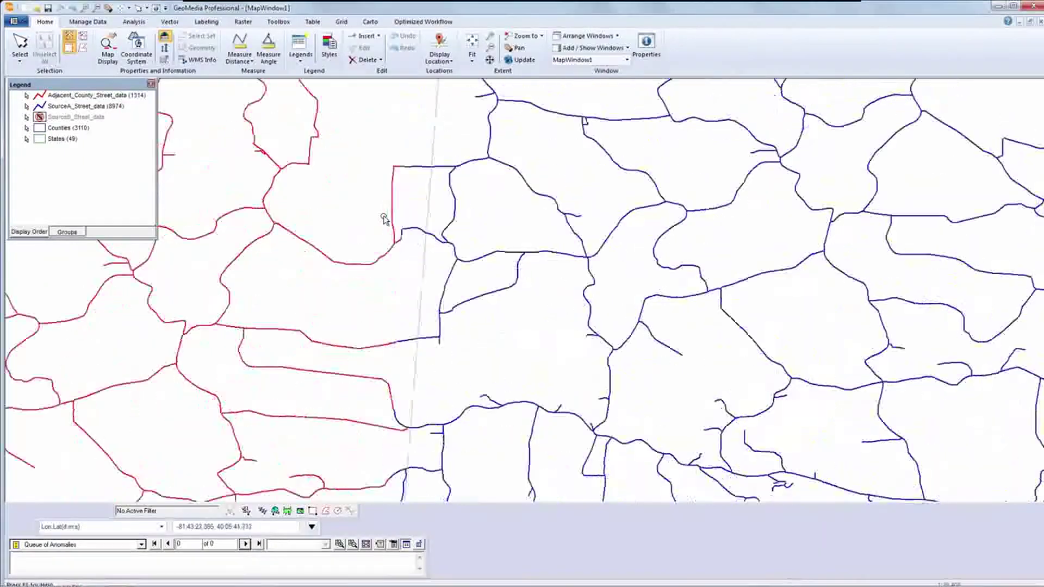
scroll(415, 184, "up", 1)
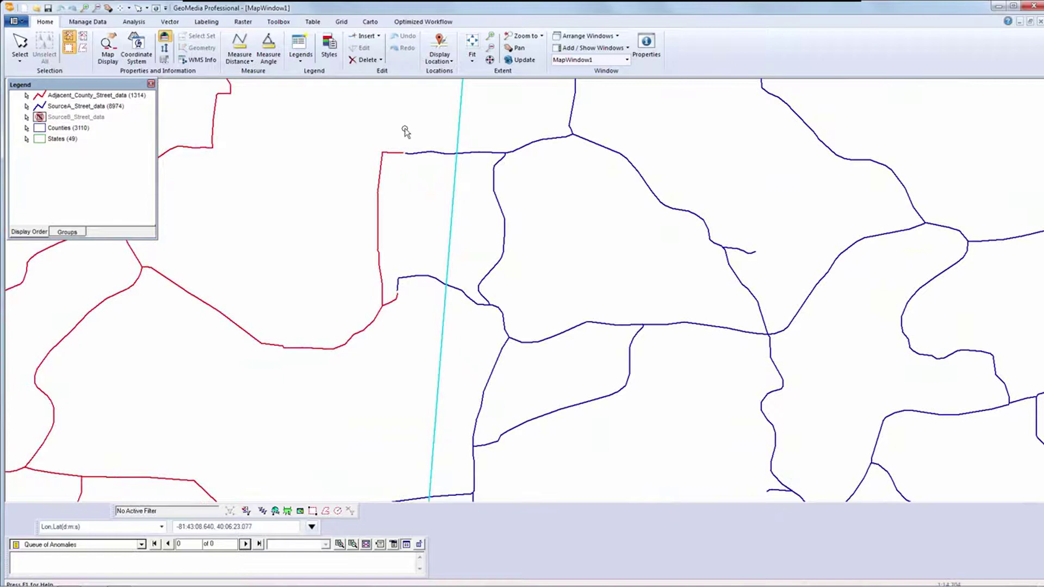
scroll(404, 132, "up", 1)
scroll(404, 182, "up", 1)
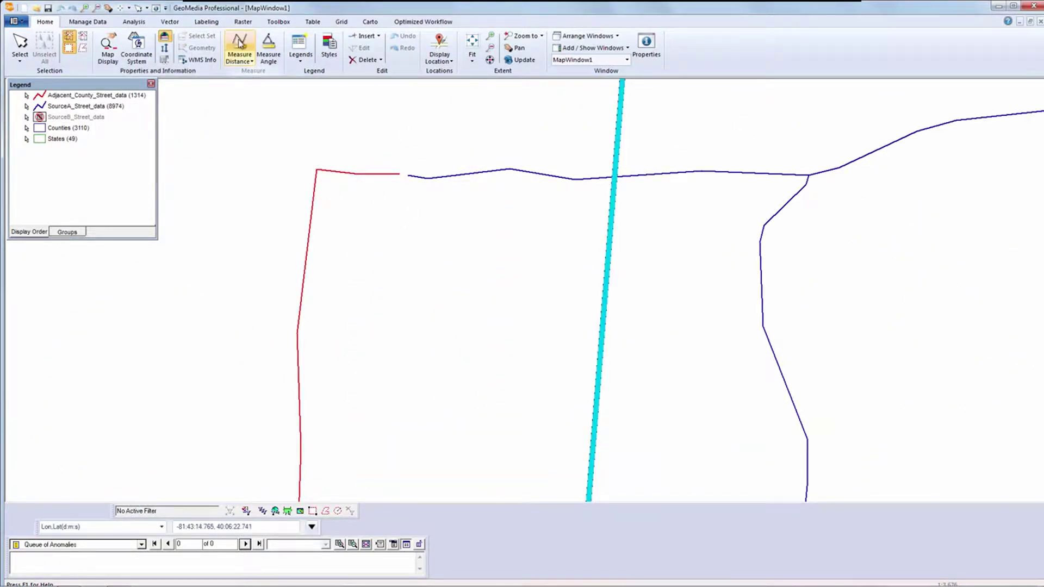
left_click(240, 43)
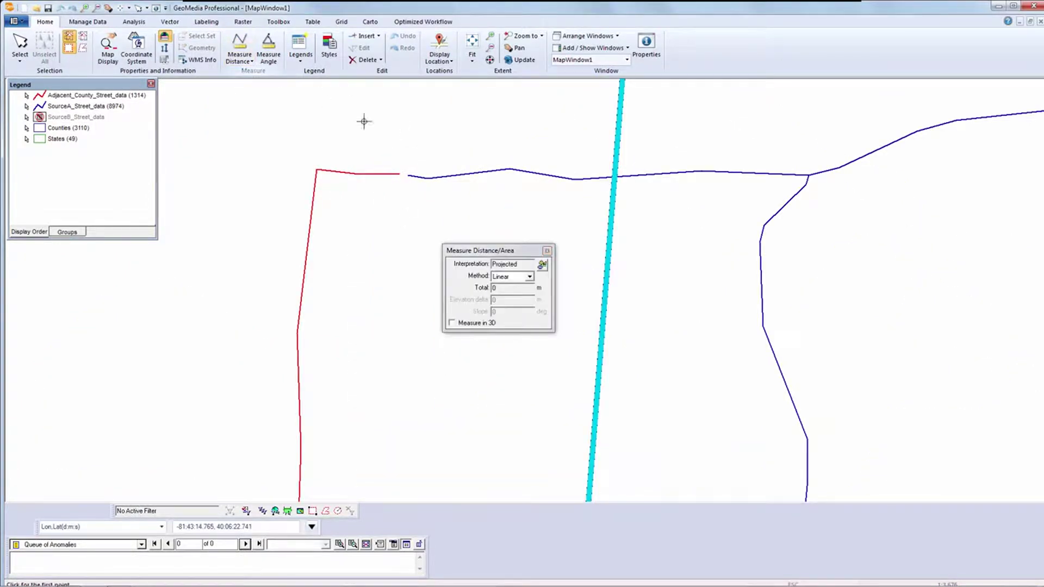
left_click(402, 174)
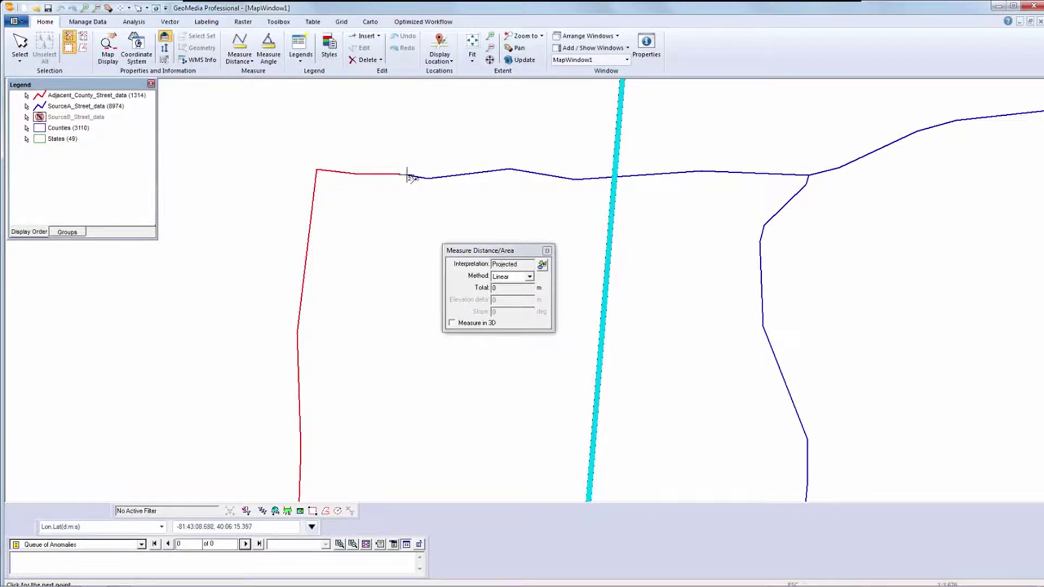
left_click(409, 176)
key("Escape")
left_click(547, 250)
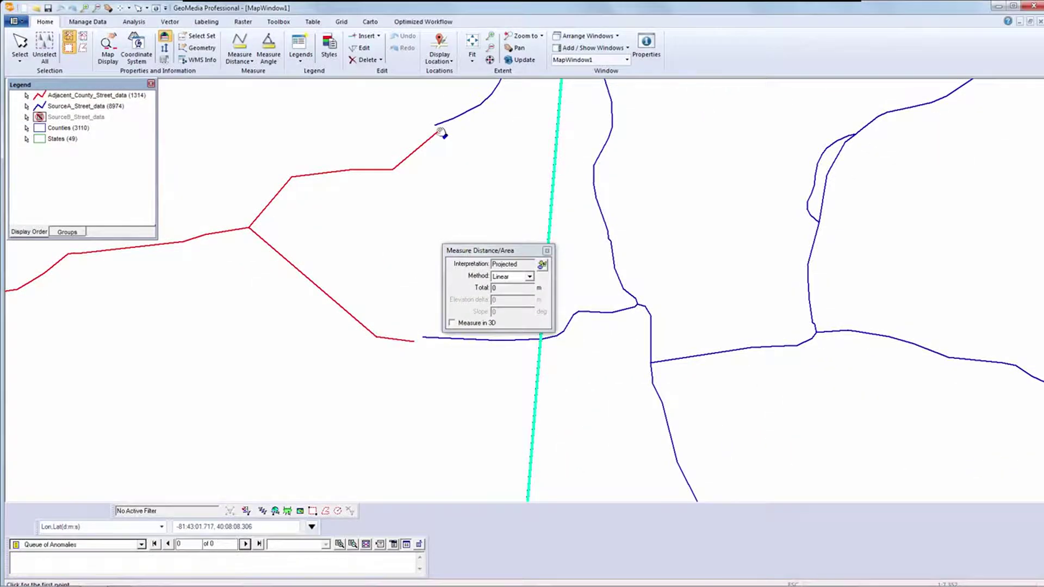
left_click(440, 132)
double_click(436, 129)
left_click(547, 251)
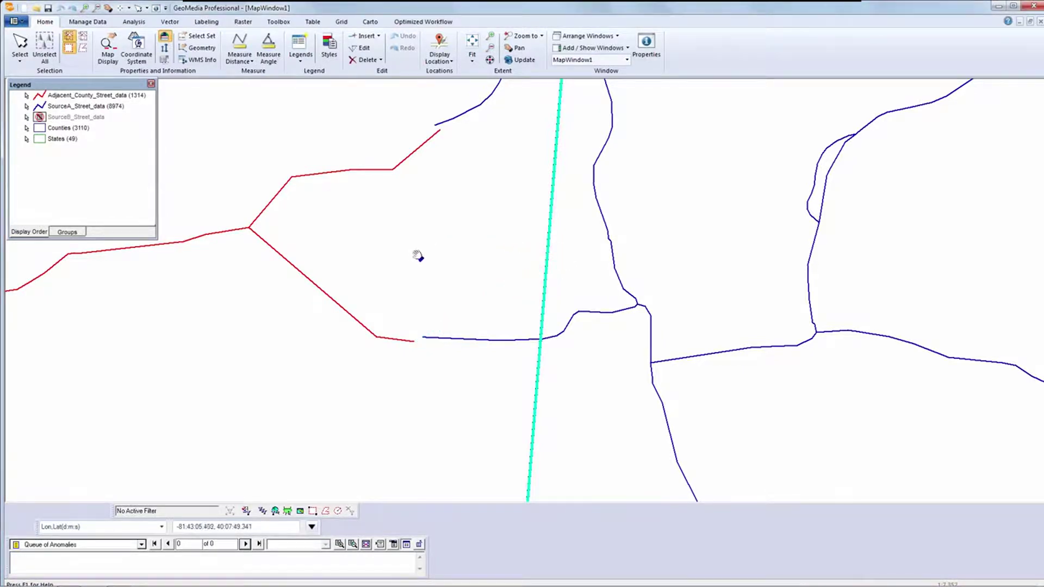
scroll(417, 256, "down", 5)
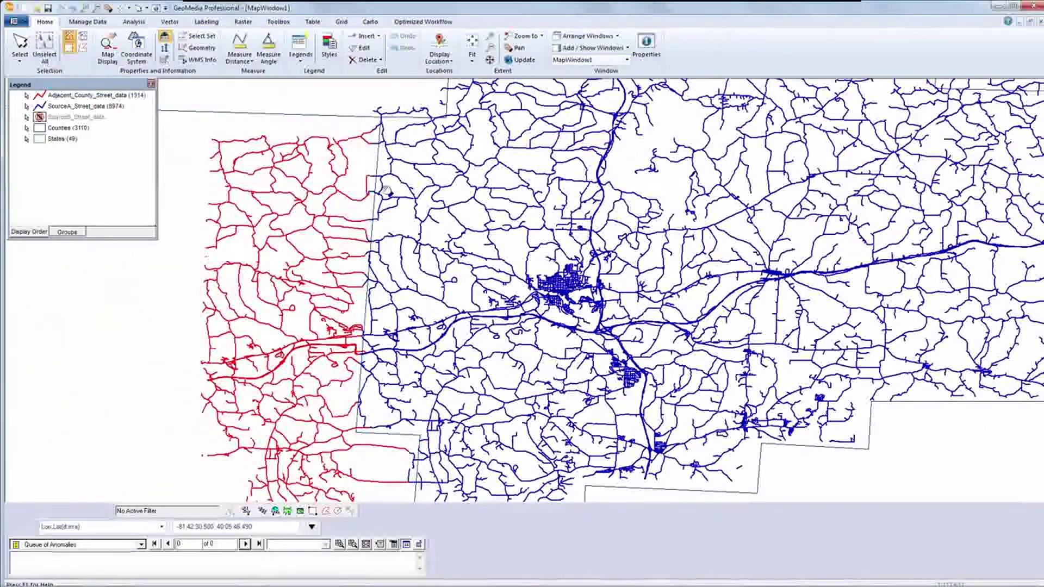
- Fence off a rectangular strip along the border, leaving 208 adjacent-county and 469 SourceA street features
scroll(385, 192, "down", 3)
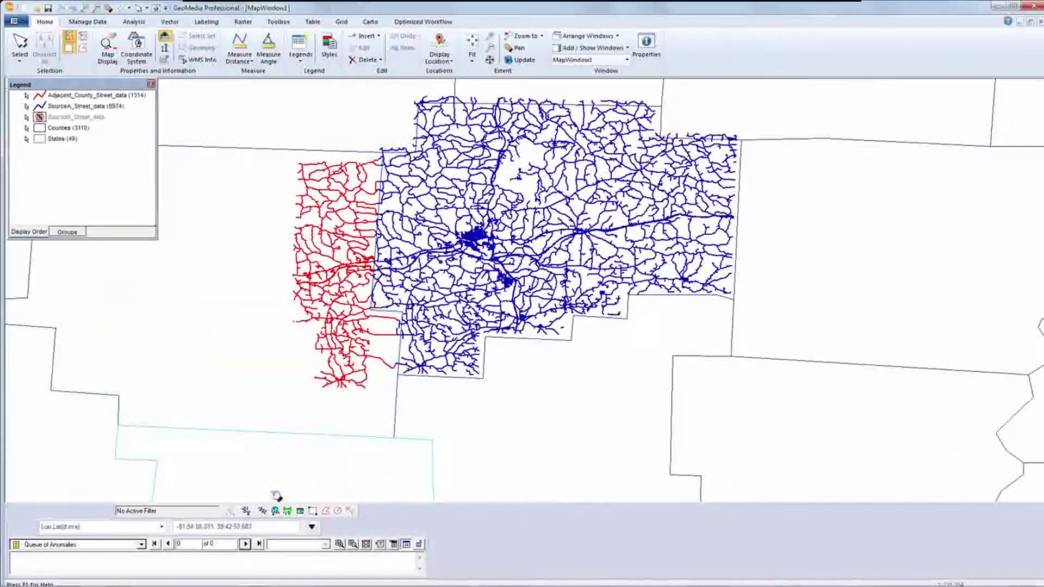
left_click(312, 511)
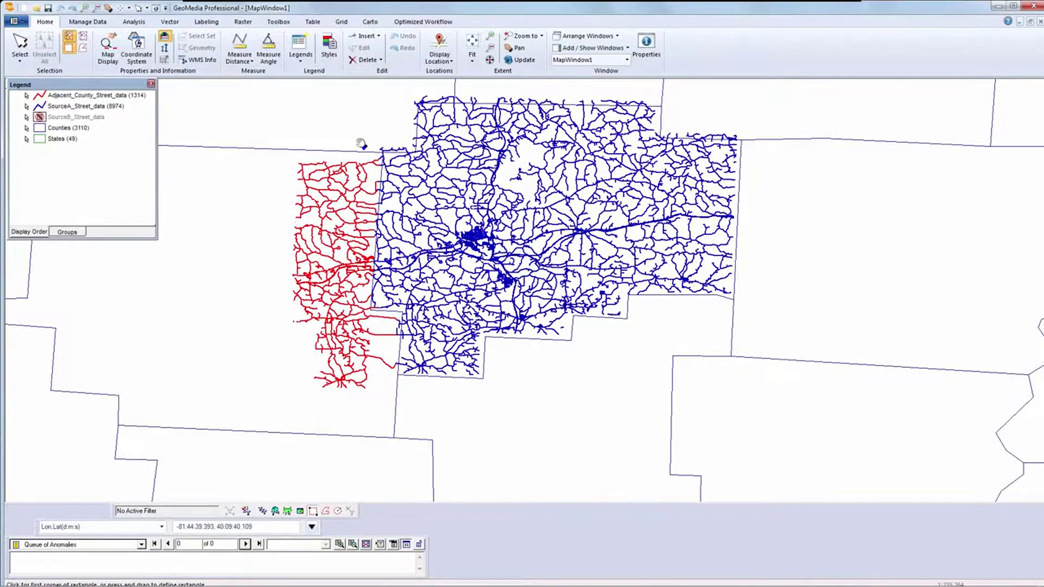
mouse_move(359, 141)
left_mouse_down()
mouse_move(386, 186)
mouse_move(392, 379)
mouse_move(410, 397)
mouse_move(412, 384)
left_mouse_up()
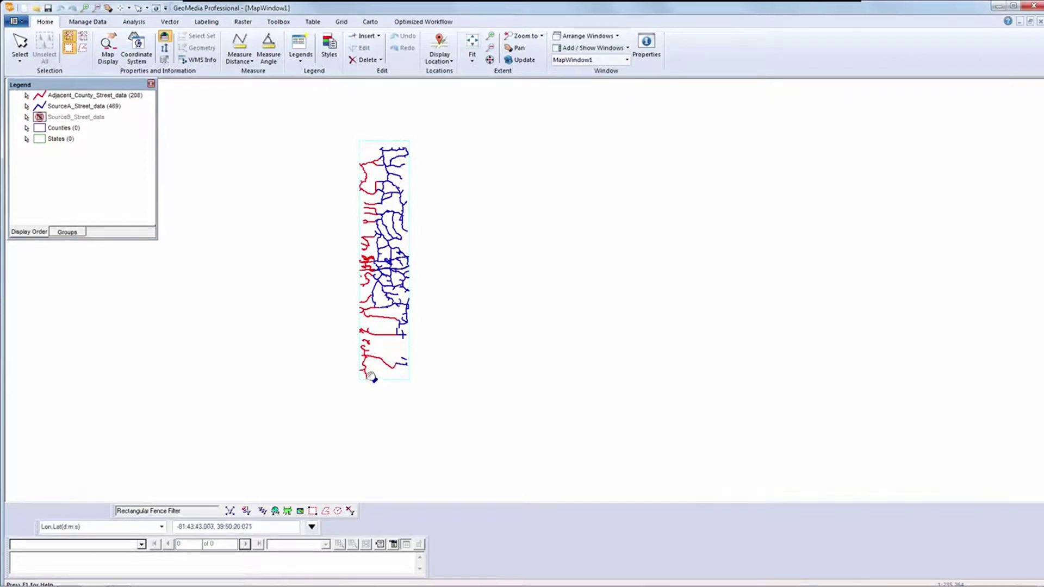
- Open the Edge Match Rules manager and store the rules in the Rules connection
left_click(280, 22)
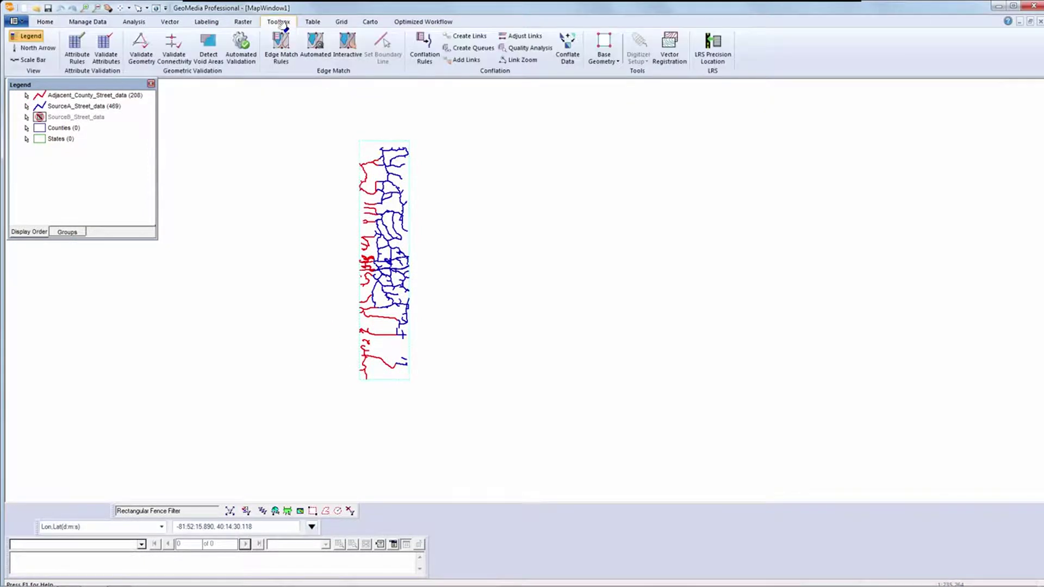
left_click(280, 47)
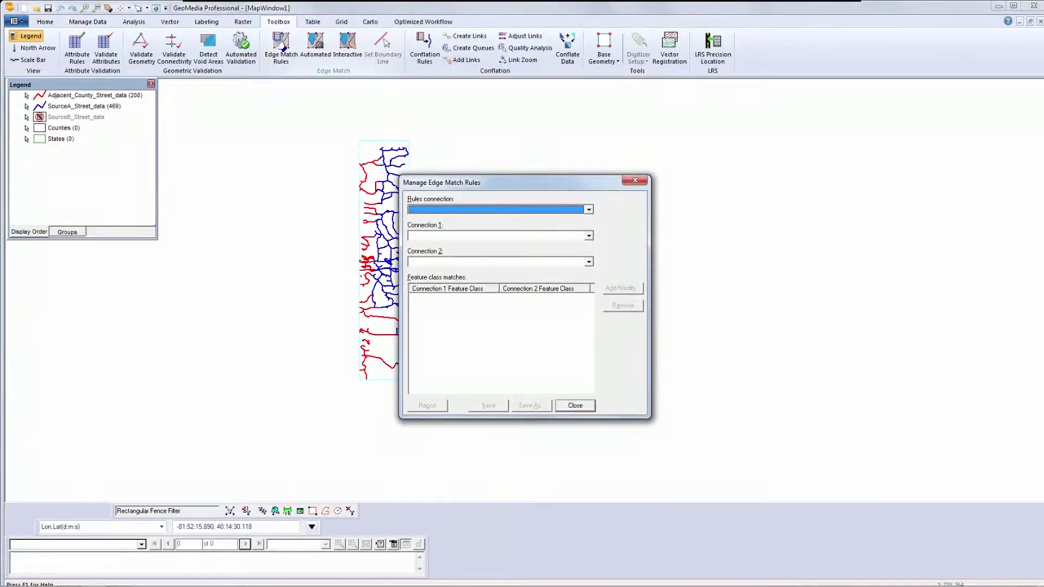
left_click(589, 210)
left_click(544, 242)
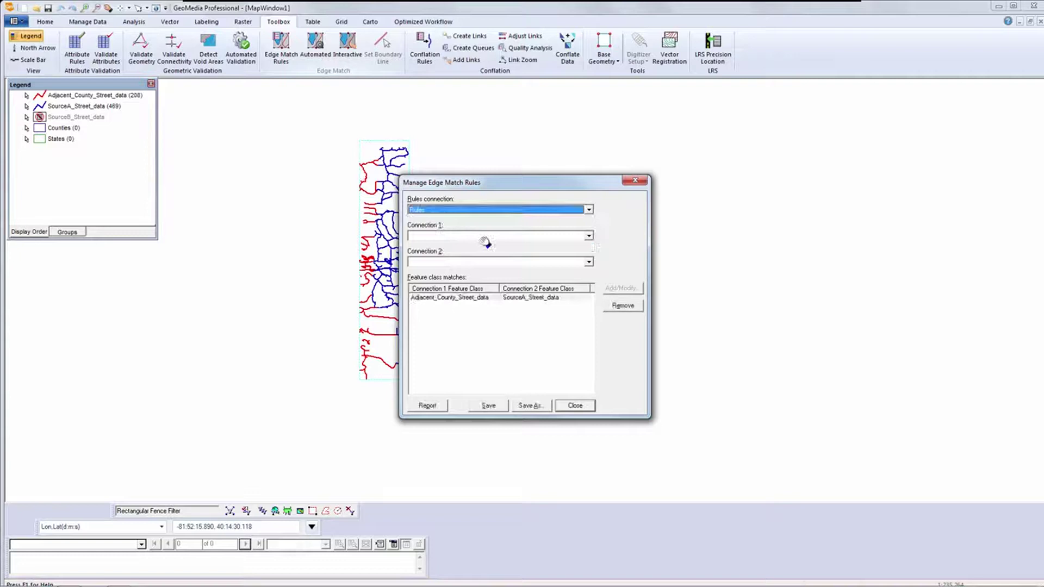
- Pair Adjacent_County_Data with SourceA_Data and edit the street layers' class match
left_click(589, 236)
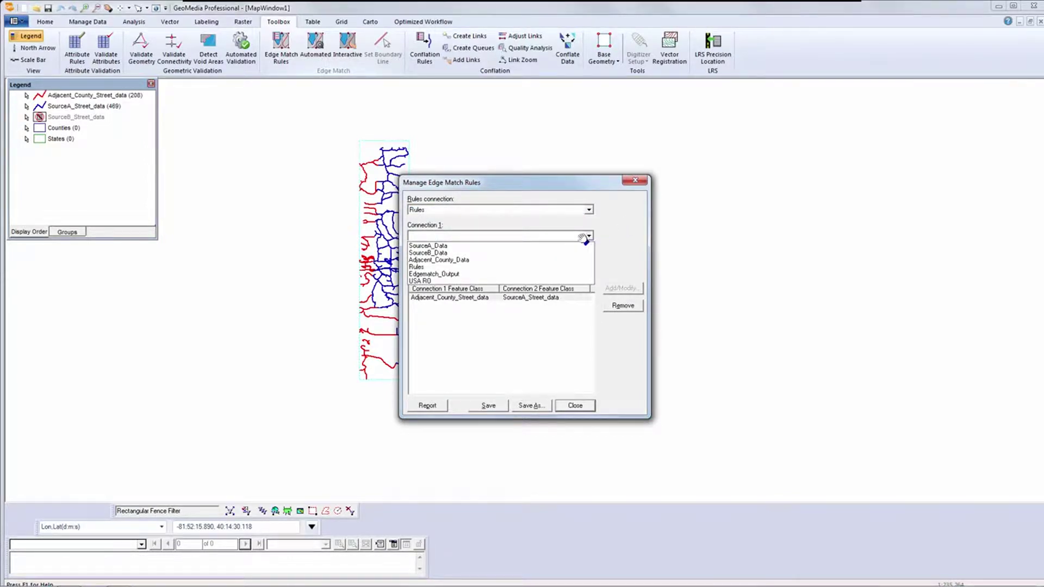
left_click(554, 260)
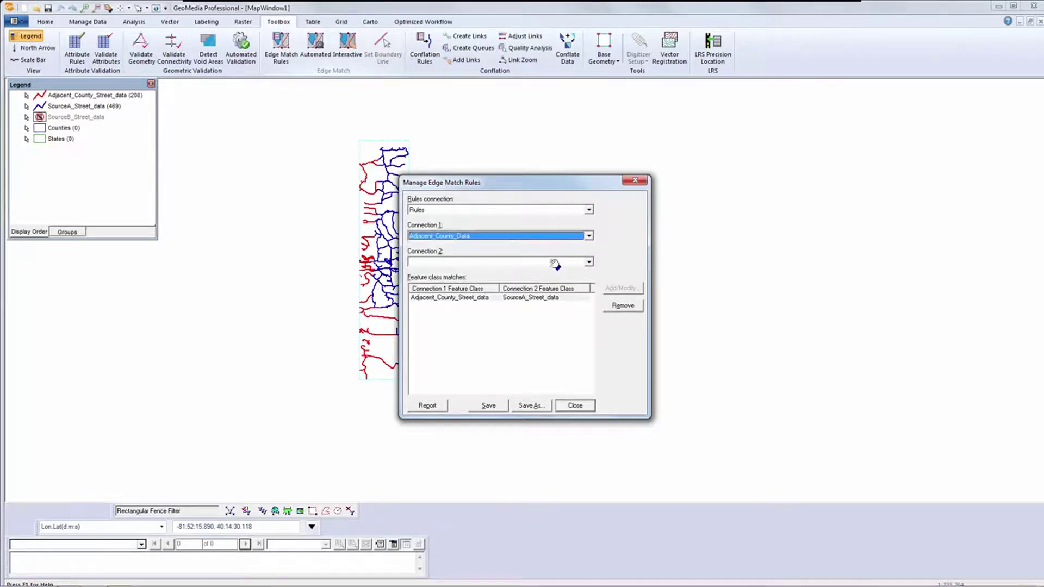
left_click(558, 264)
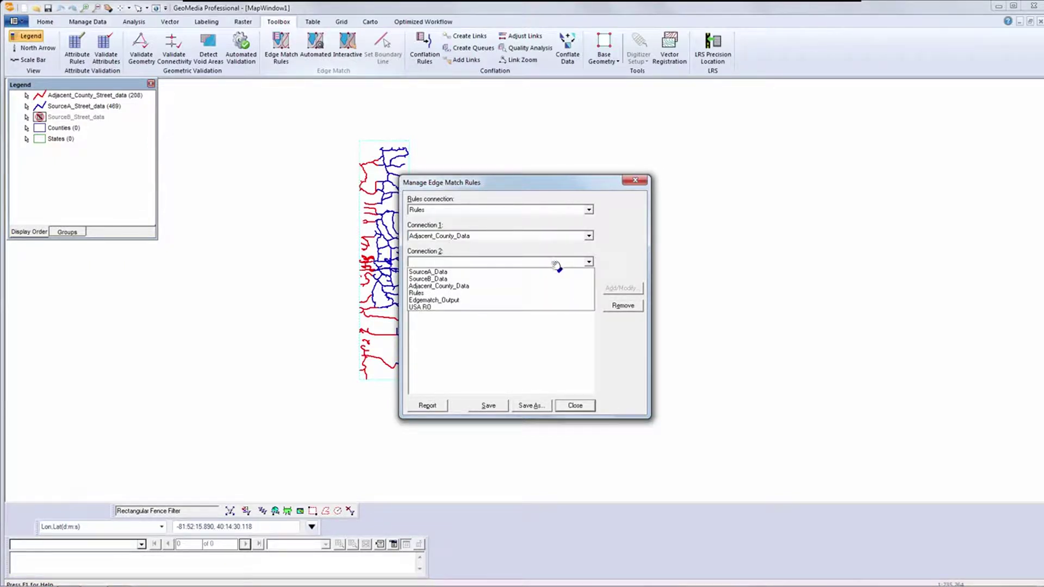
left_click(518, 272)
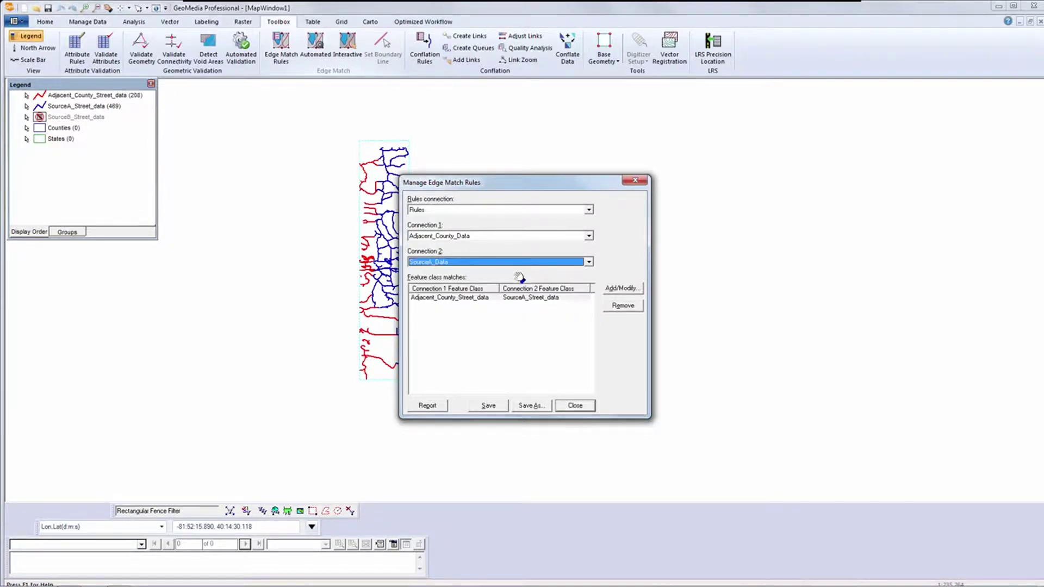
left_click(551, 298)
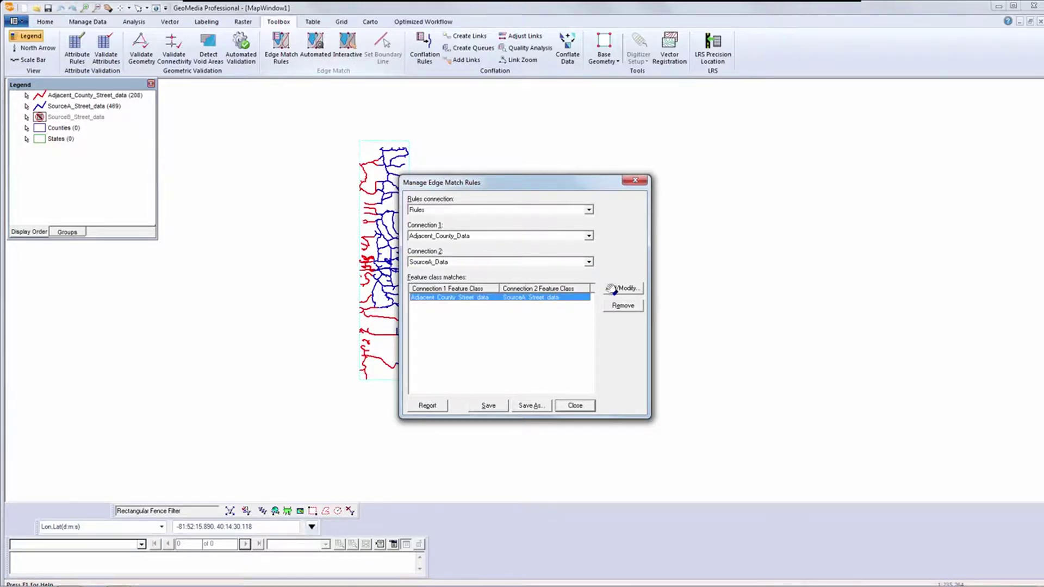
left_click(612, 289)
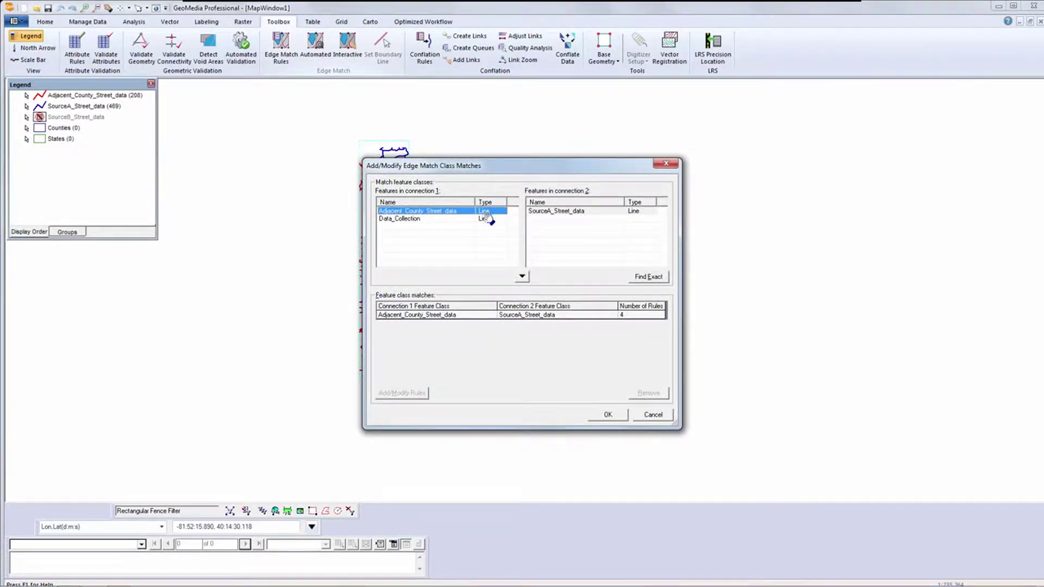
- Review detection and resolution rules for the Adjacent_County_Street_data–SourceA_Street_data match and accept them
left_click(486, 316)
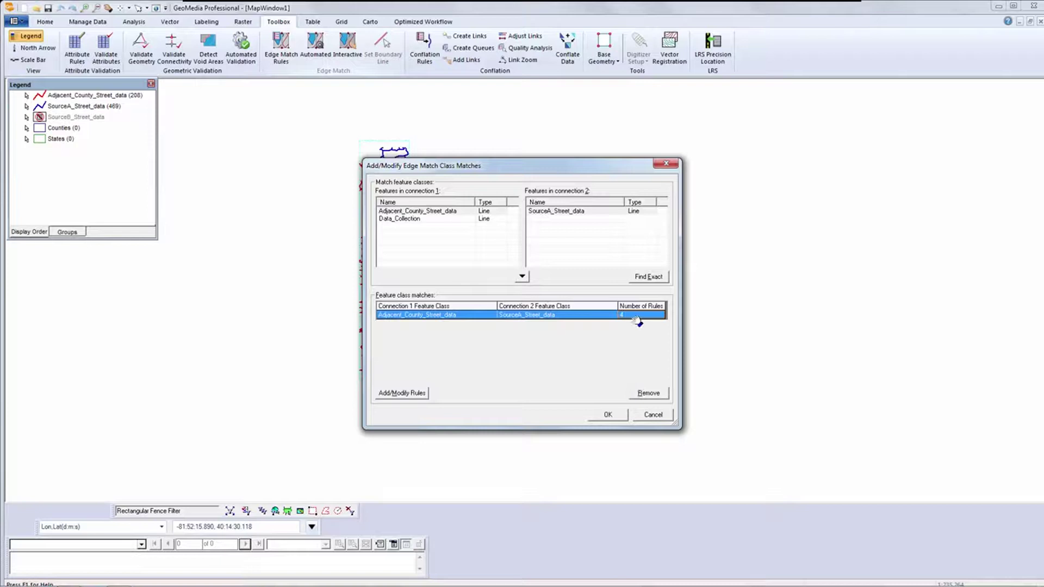
left_click(402, 393)
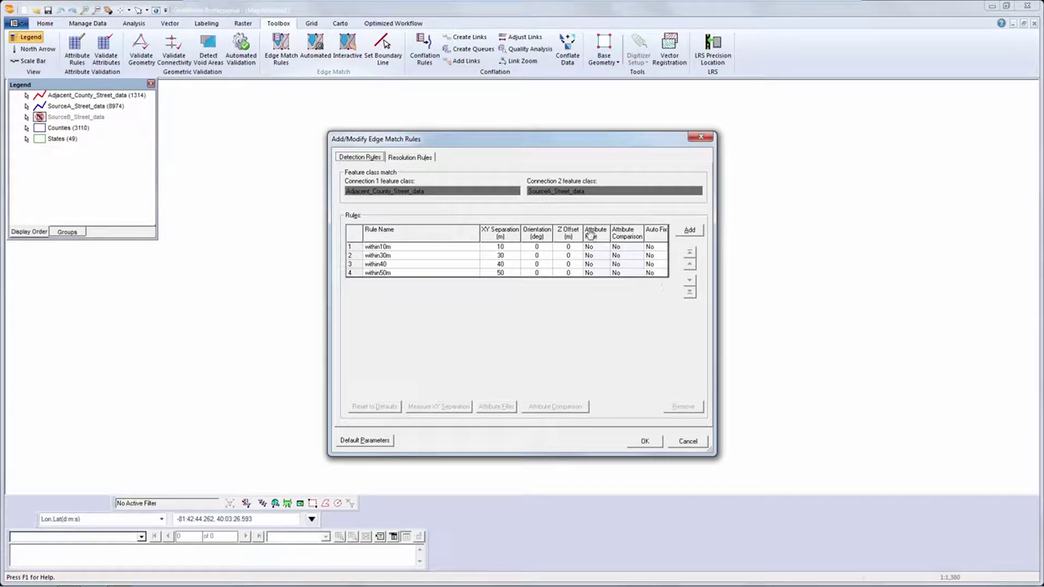
left_click(410, 158)
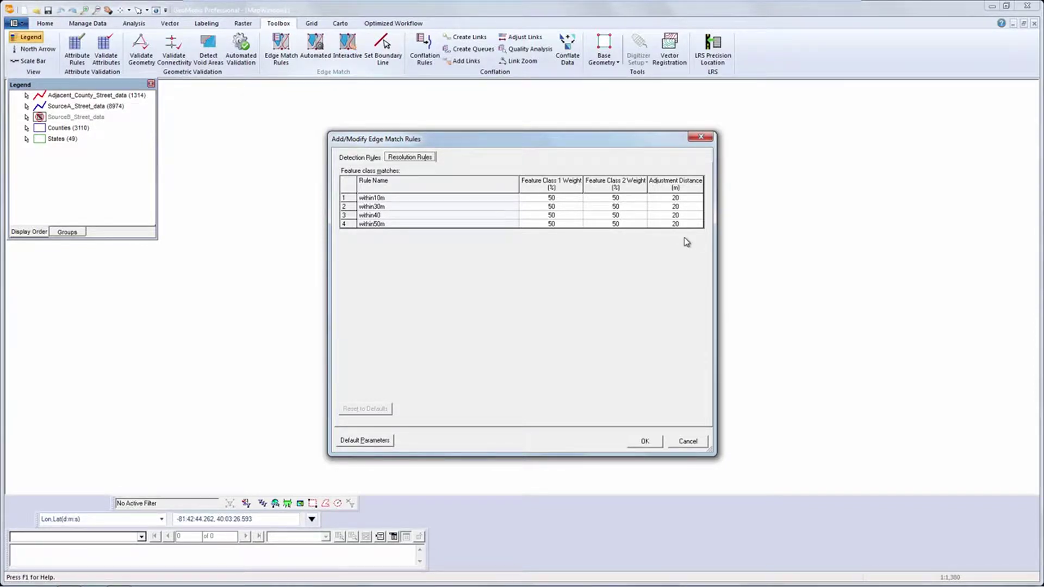
left_click(645, 441)
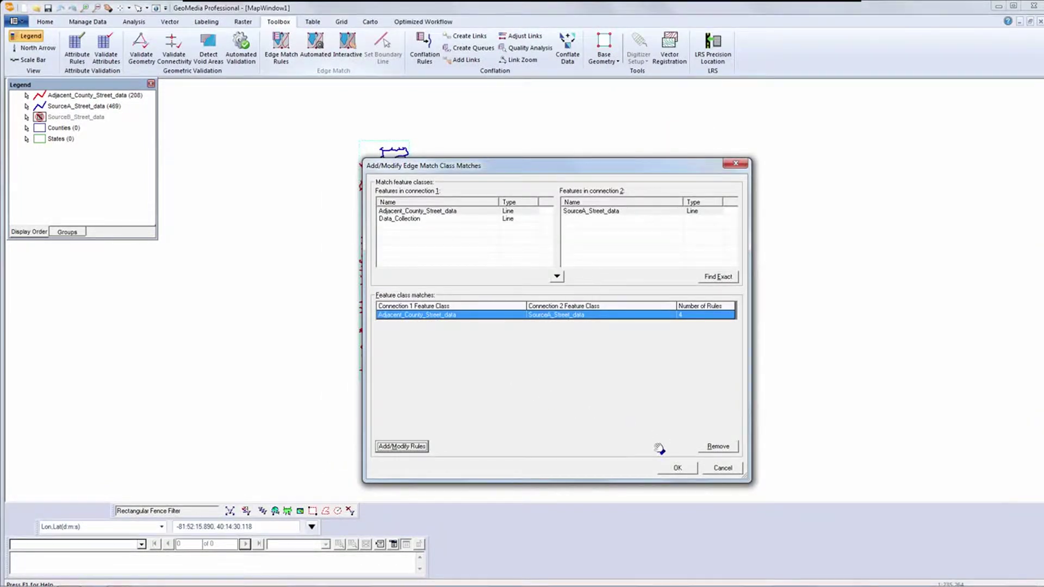
left_click(678, 468)
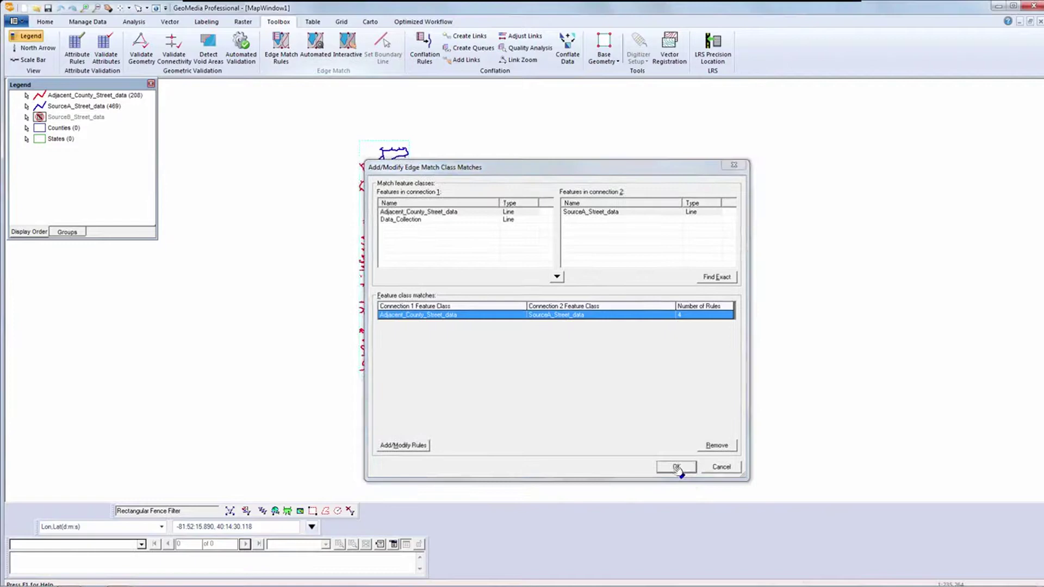
- Save the edge match rules to the Rules connection and close the manager
left_click(486, 402)
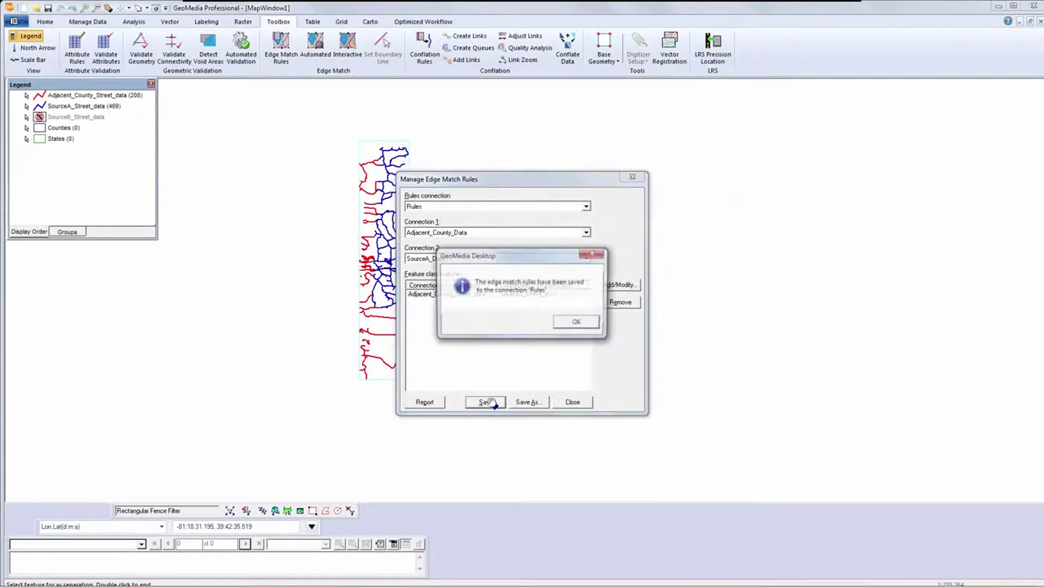
left_click(588, 325)
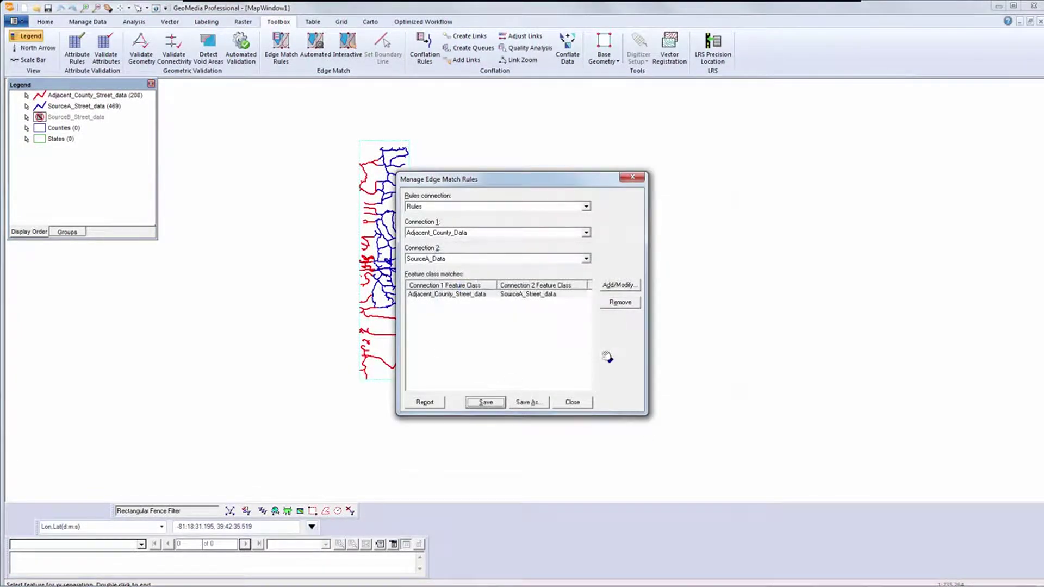
left_click(587, 403)
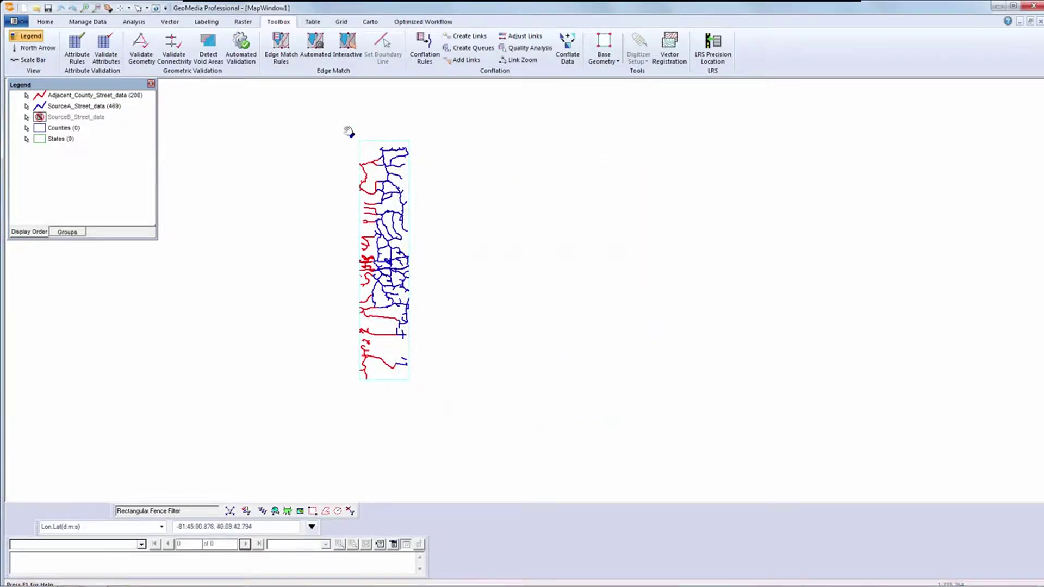
- Start an automated edge match using the within50m street rule
left_click(311, 44)
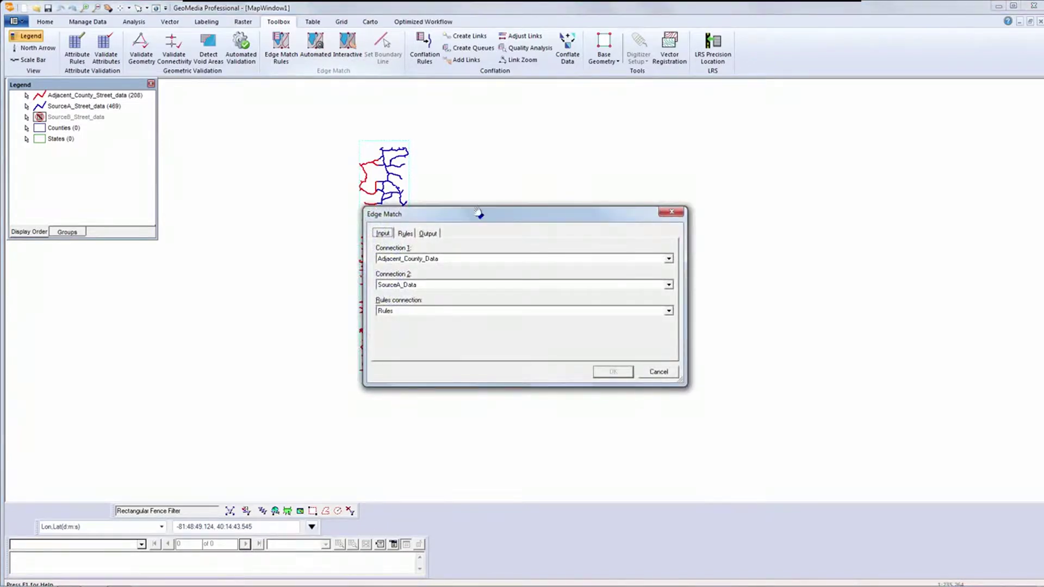
left_click_drag(481, 210, 598, 147)
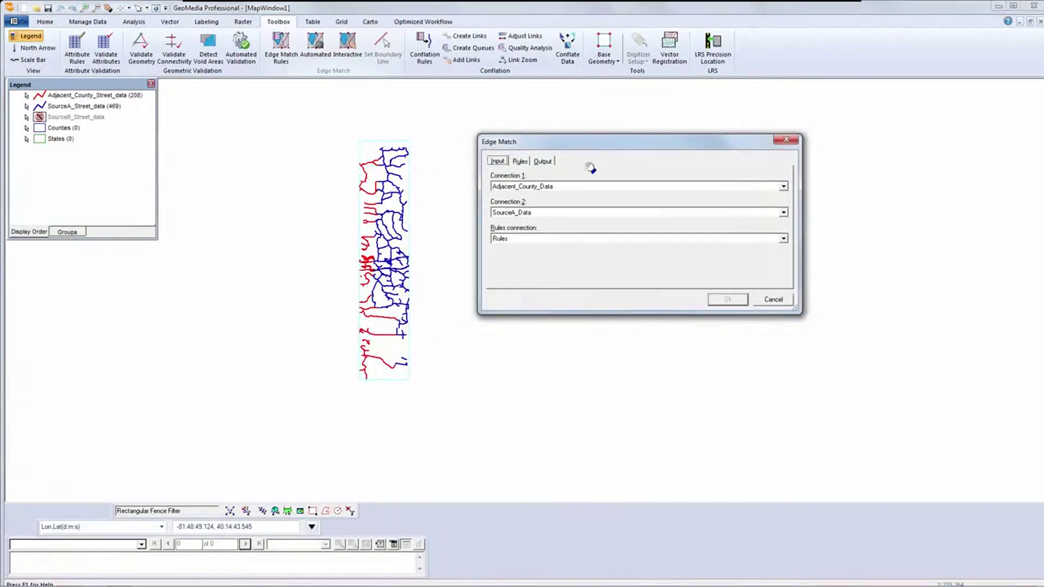
left_click(519, 161)
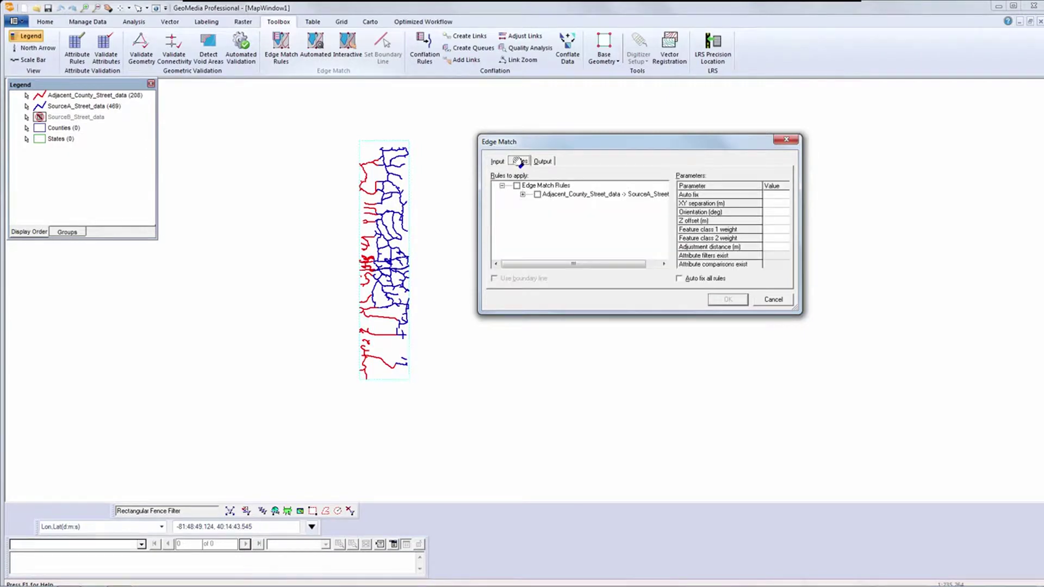
left_click(522, 194)
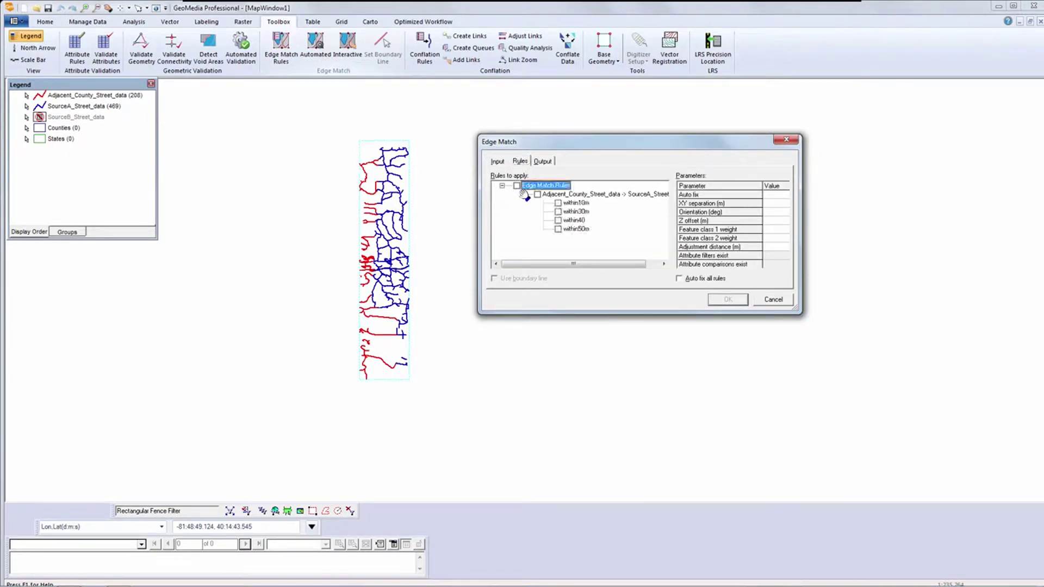
left_click(558, 230)
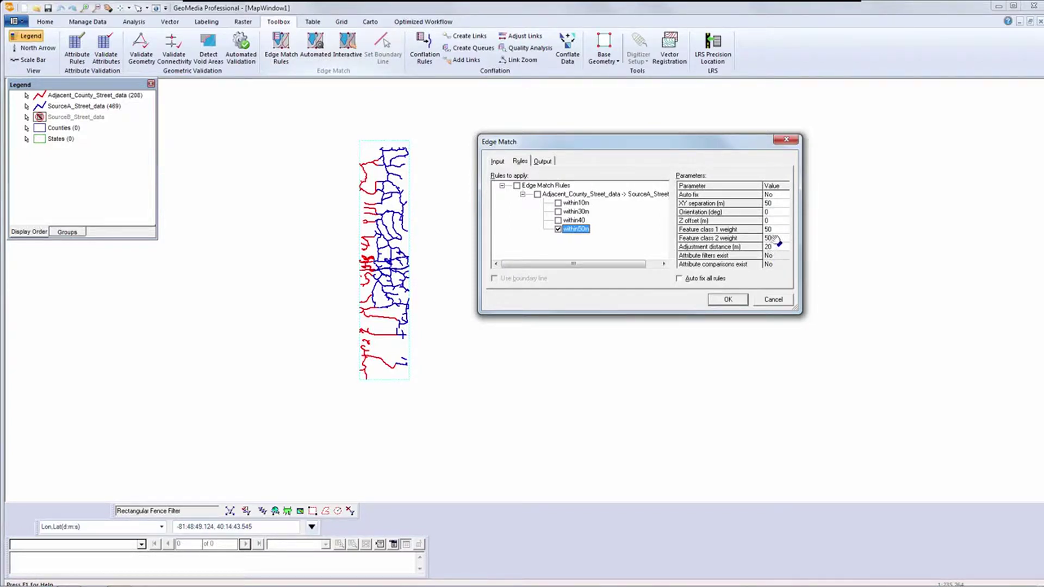
- Send results to Edgematch_Output and run, producing queue EdgeMatchQuery1 with 21 unresolved links
left_click(543, 161)
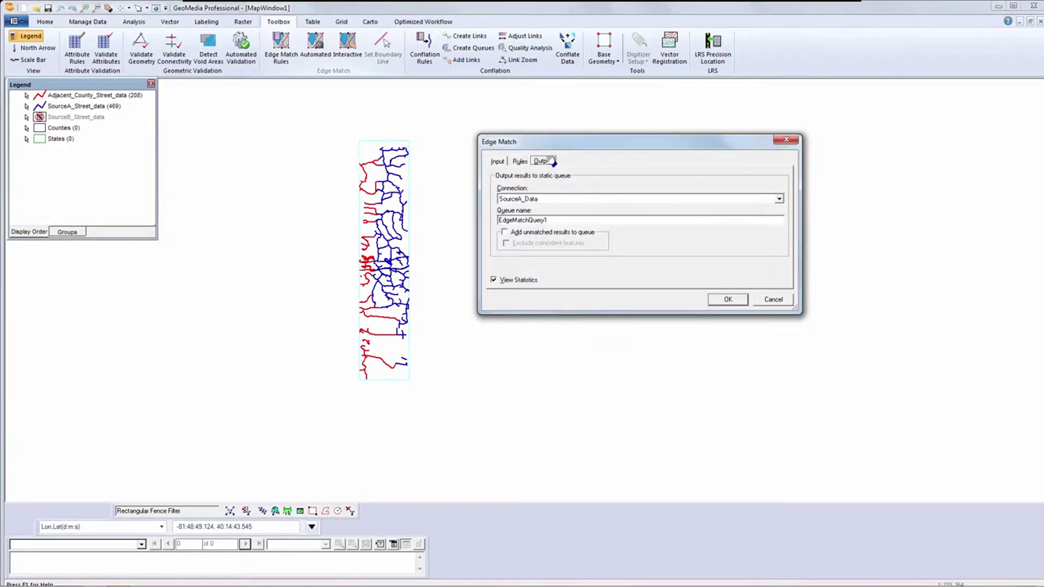
left_click(590, 199)
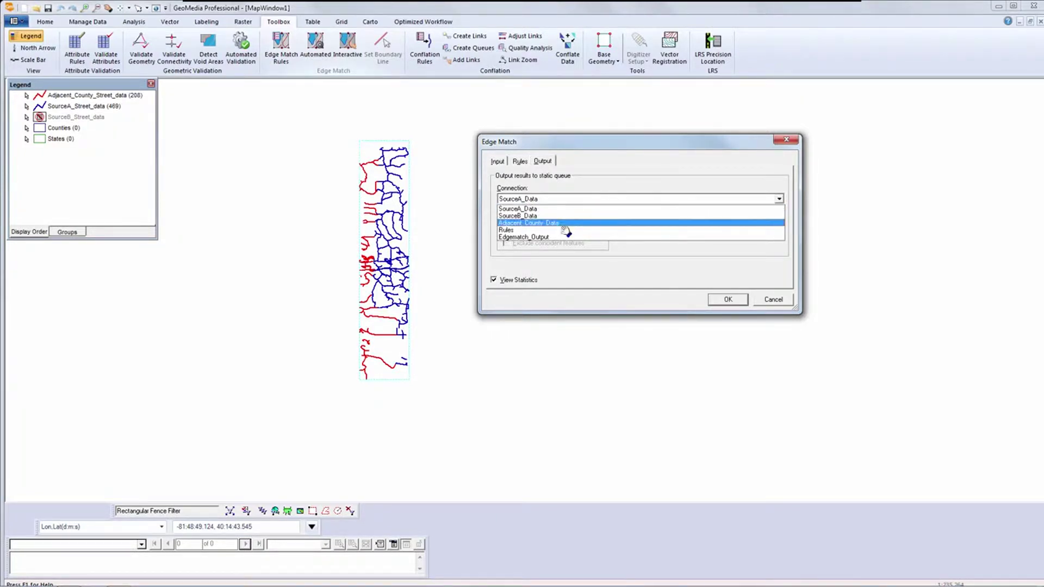
left_click(564, 237)
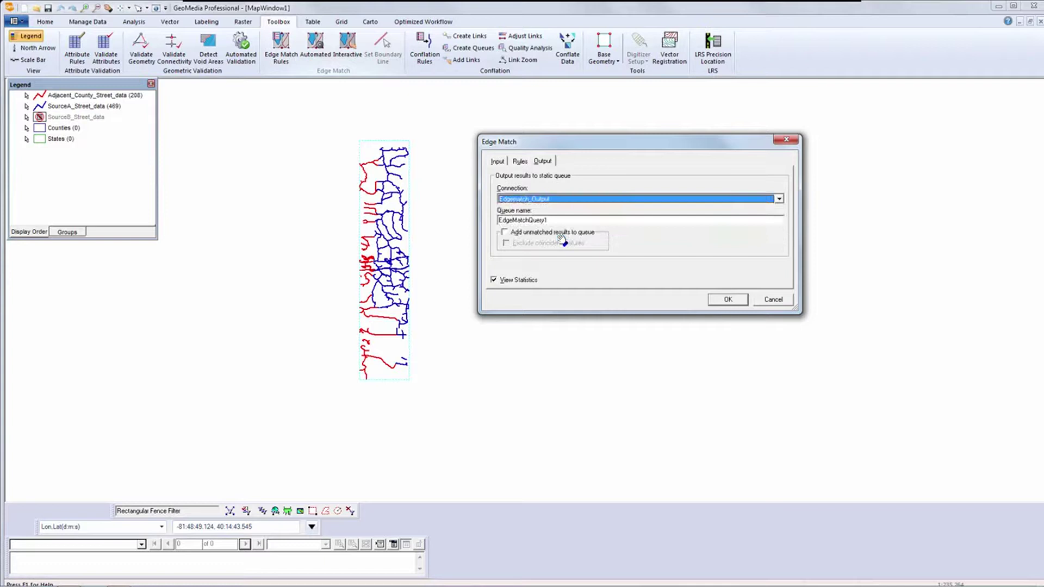
left_click(725, 299)
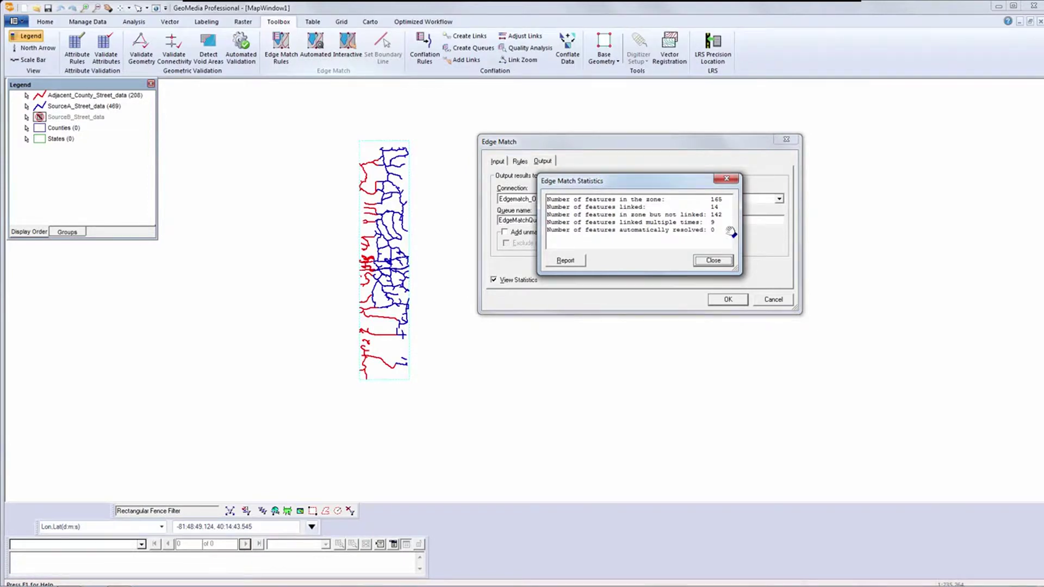
left_click(713, 262)
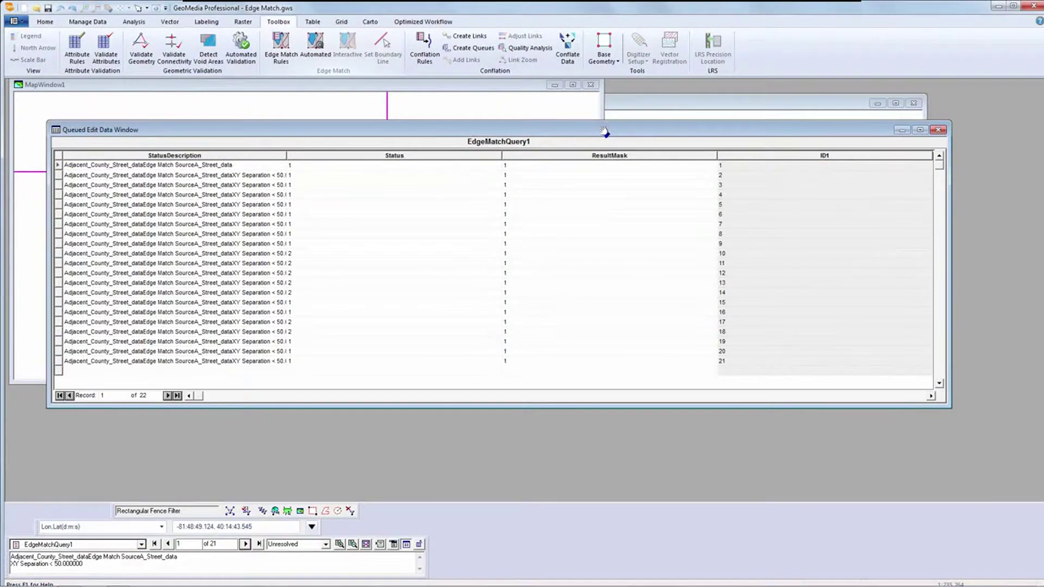
- Tile the EdgeMatchQuery1 table horizontally above its queue map
left_click(47, 21)
left_click(601, 35)
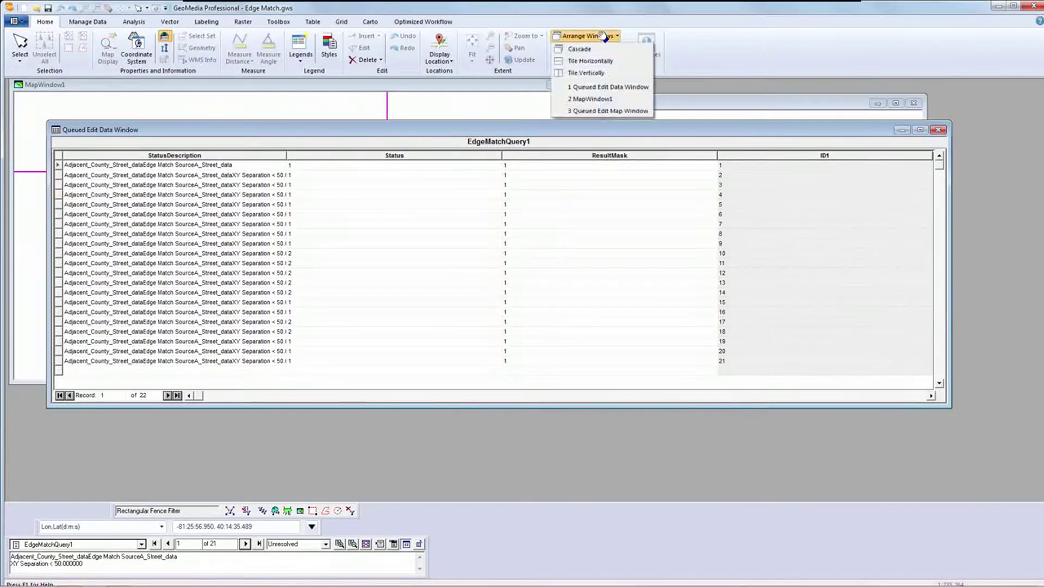
left_click(589, 61)
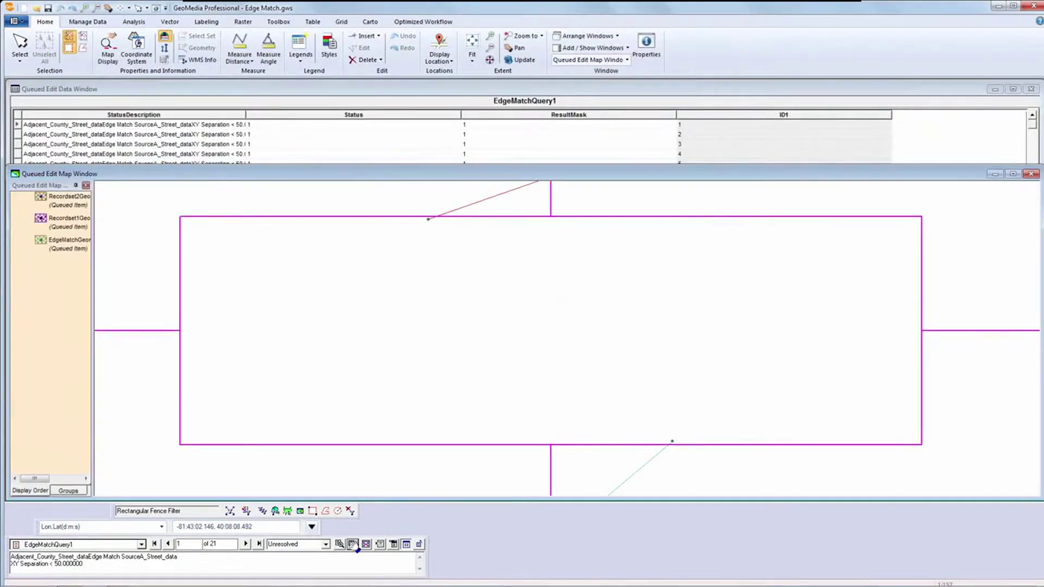
- Zoom the queue map out and step through the queued border records around record 11
left_click(353, 544)
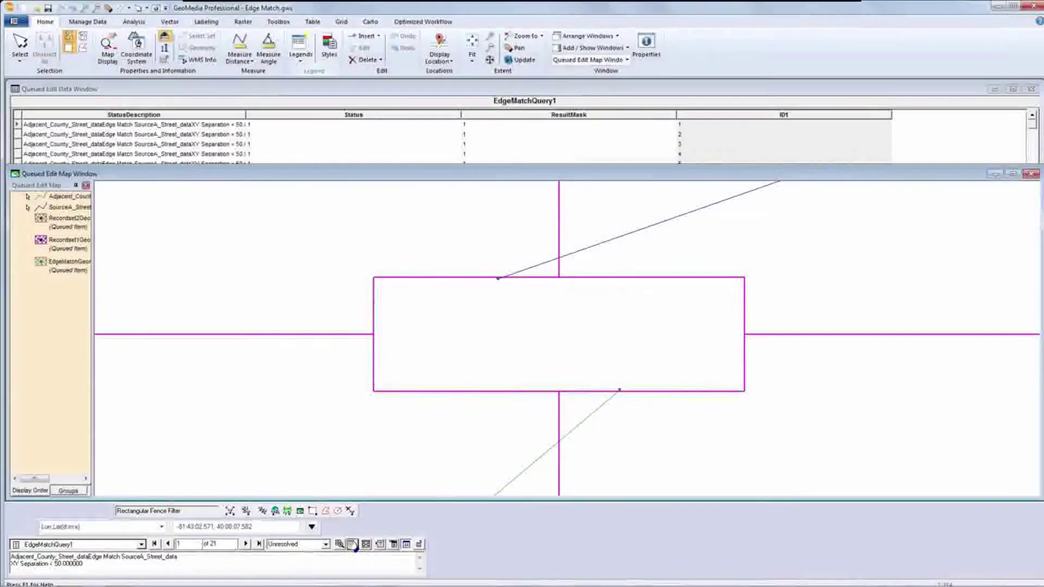
left_click(352, 544)
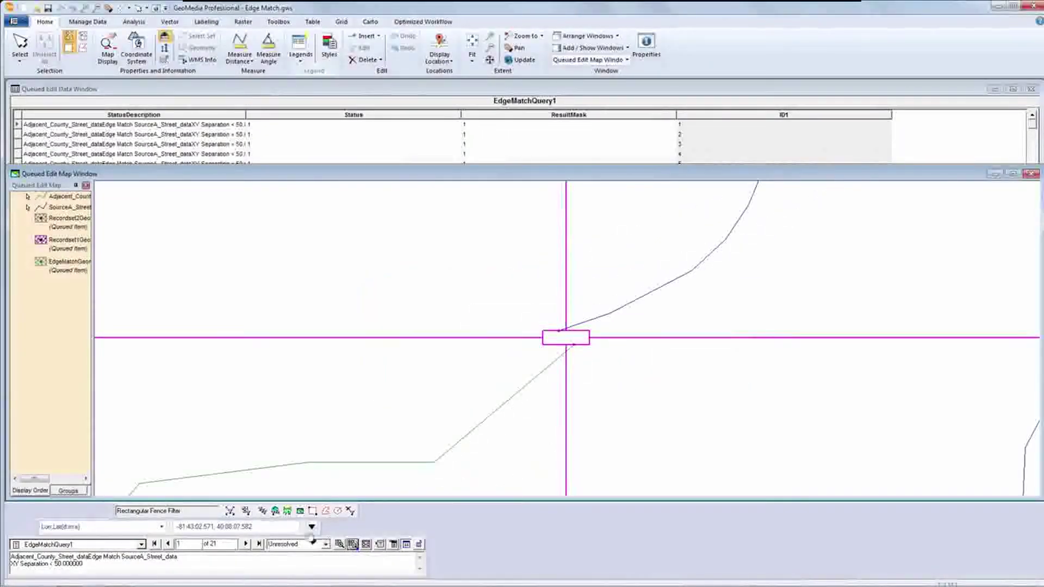
left_click(247, 544)
left_click(246, 544)
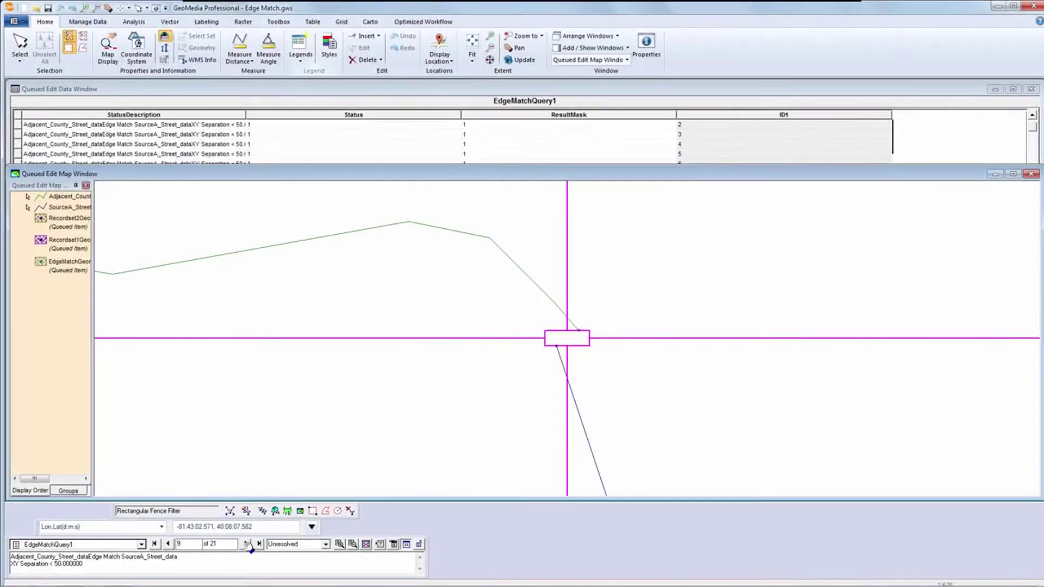
double_click(247, 545)
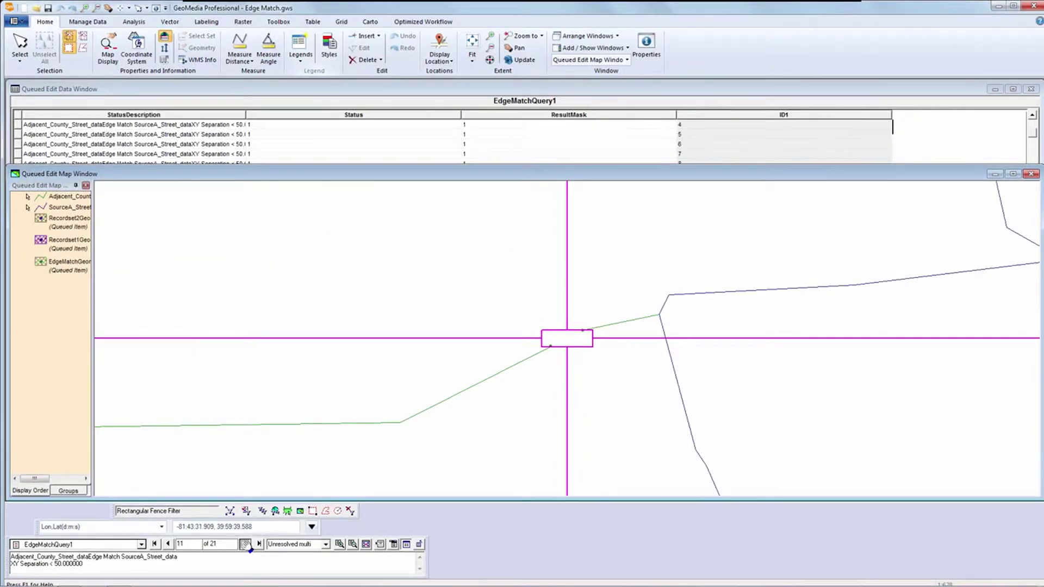
left_click(248, 544)
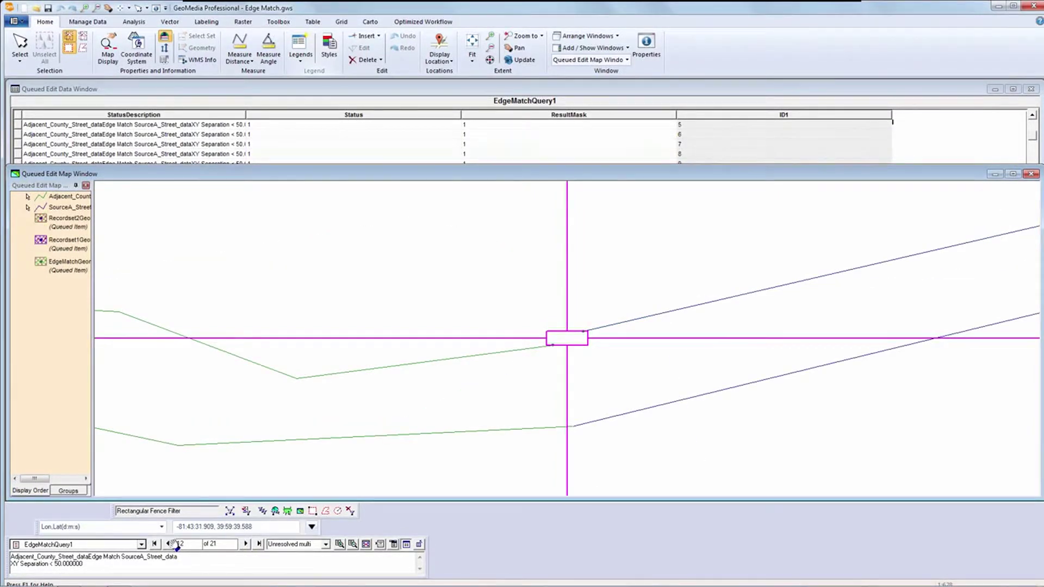
left_click(174, 544)
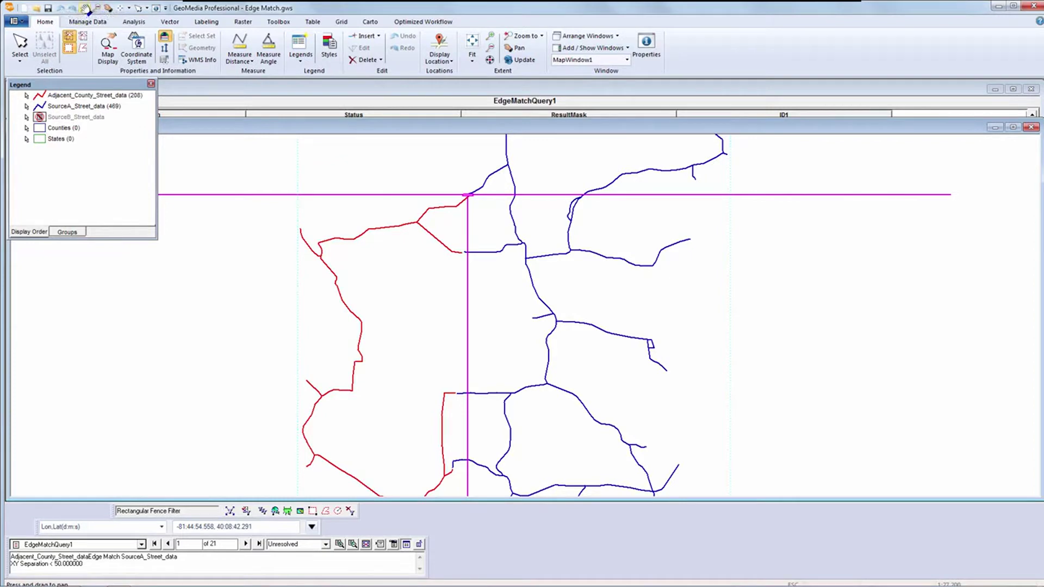
- Zoom in on the fence rectangle at the county border junction
left_click(87, 10)
left_click_drag(412, 169, 544, 253)
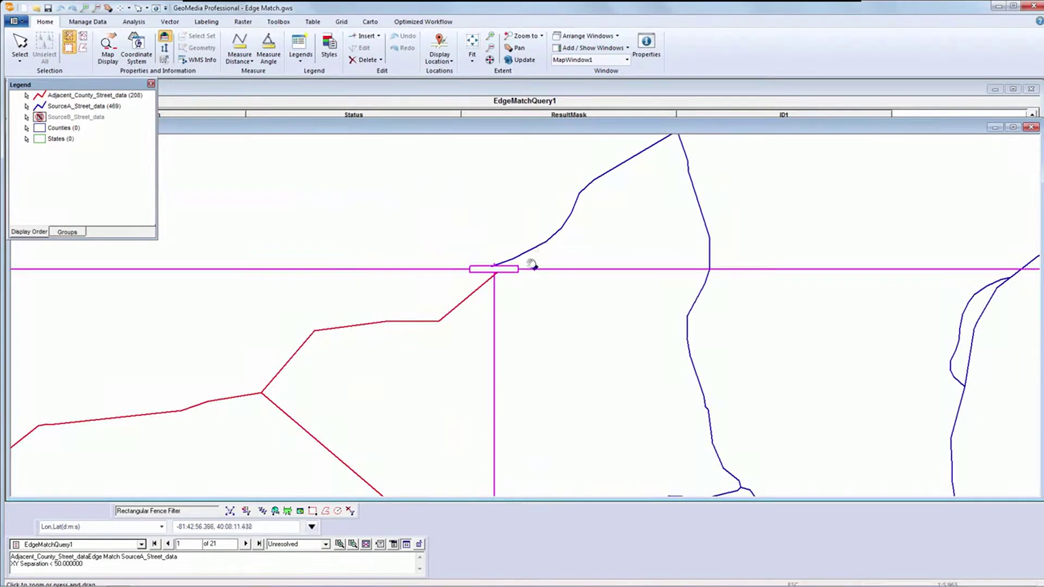
left_click_drag(442, 228, 587, 310)
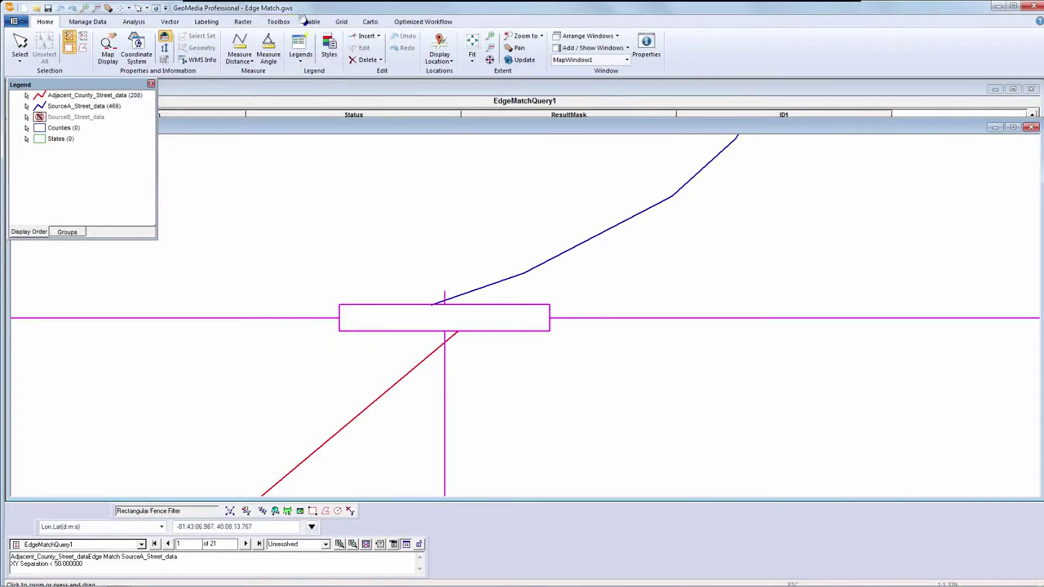
- Start another automated edge match with the within50m rule applied
left_click(279, 21)
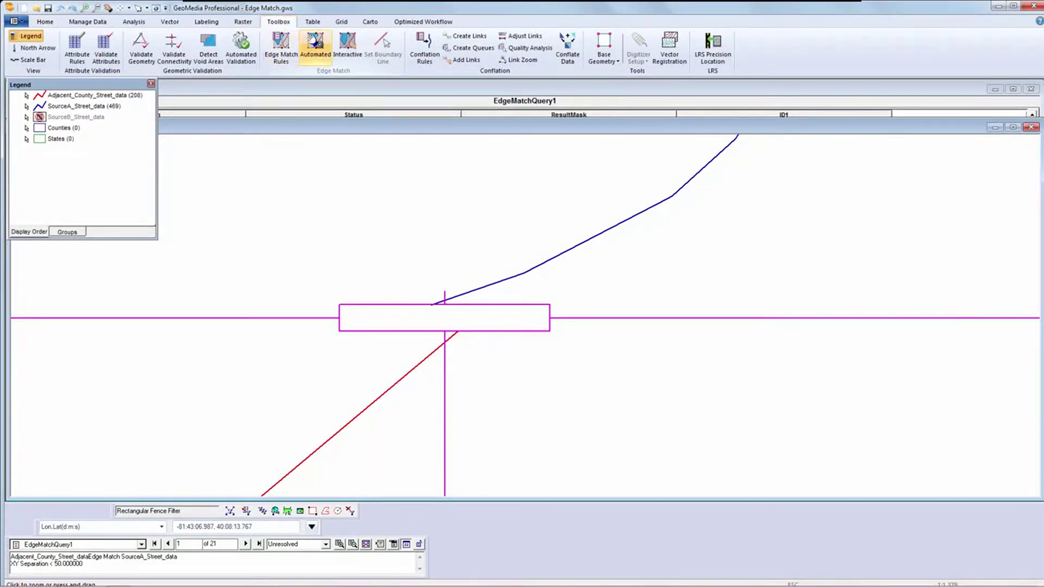
left_click(315, 47)
left_click_drag(492, 216, 771, 173)
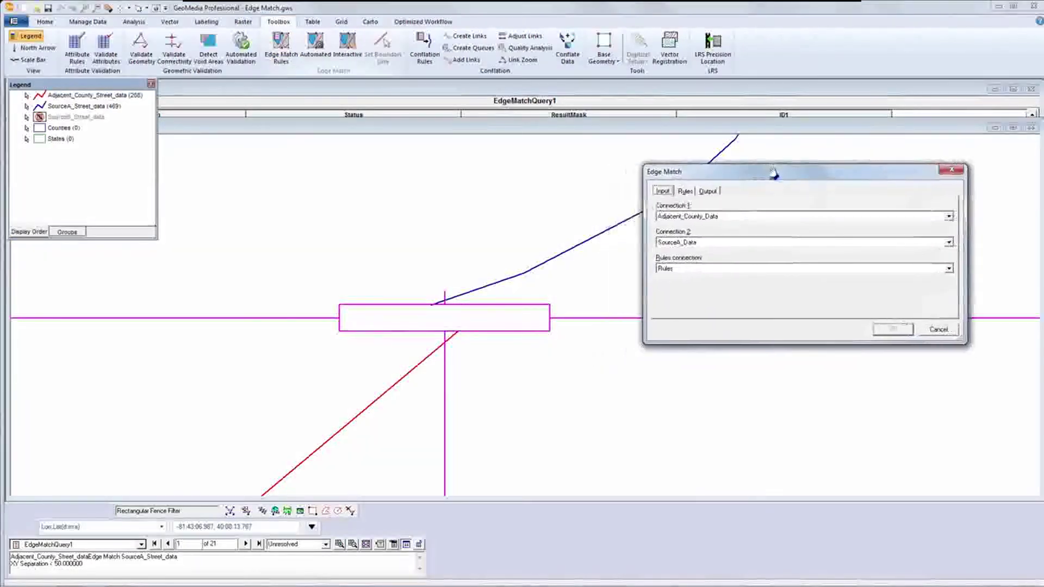
left_click(685, 191)
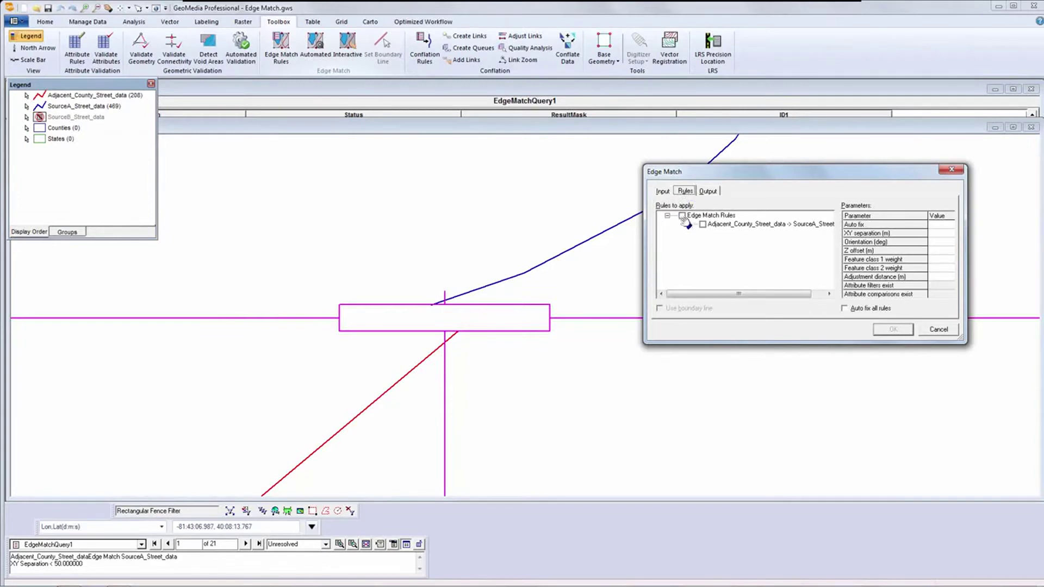
left_click(685, 216)
left_click(723, 259)
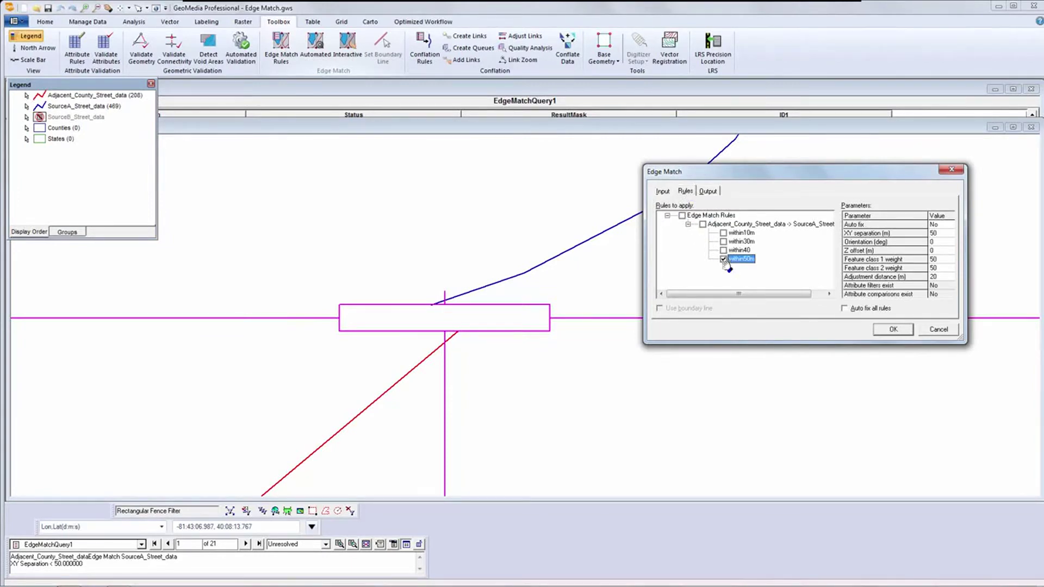
- Enable Auto fix all rules and run, auto-resolving 14 features into EdgeMatchQuery2
left_click(846, 309)
left_click(708, 191)
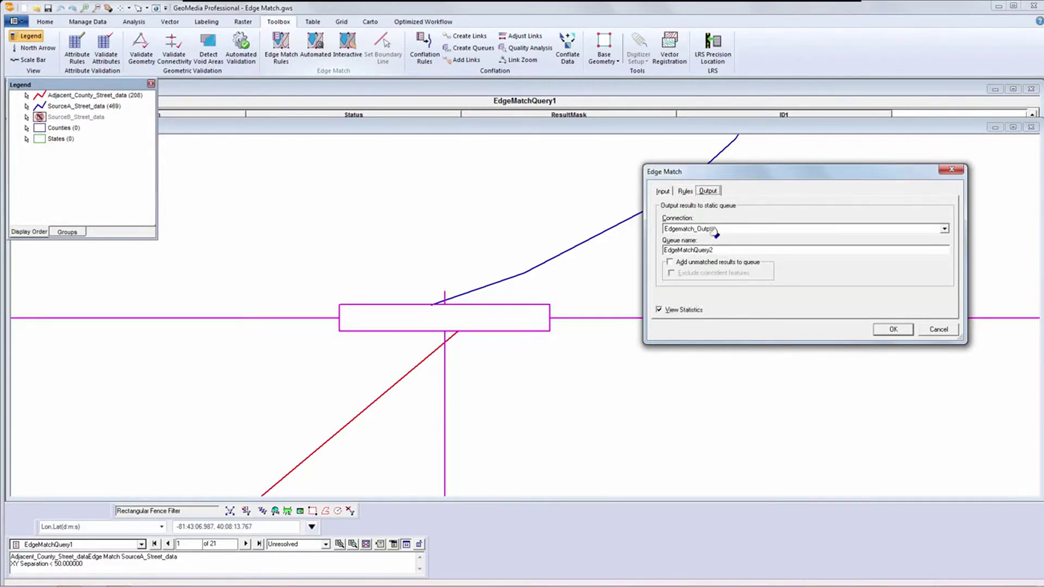
left_click(889, 330)
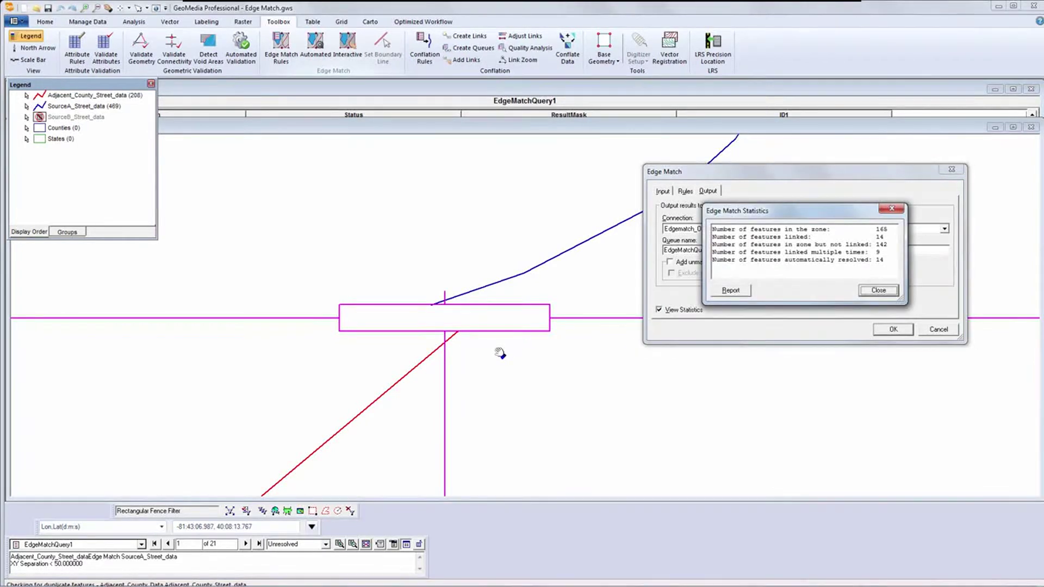
left_click(878, 291)
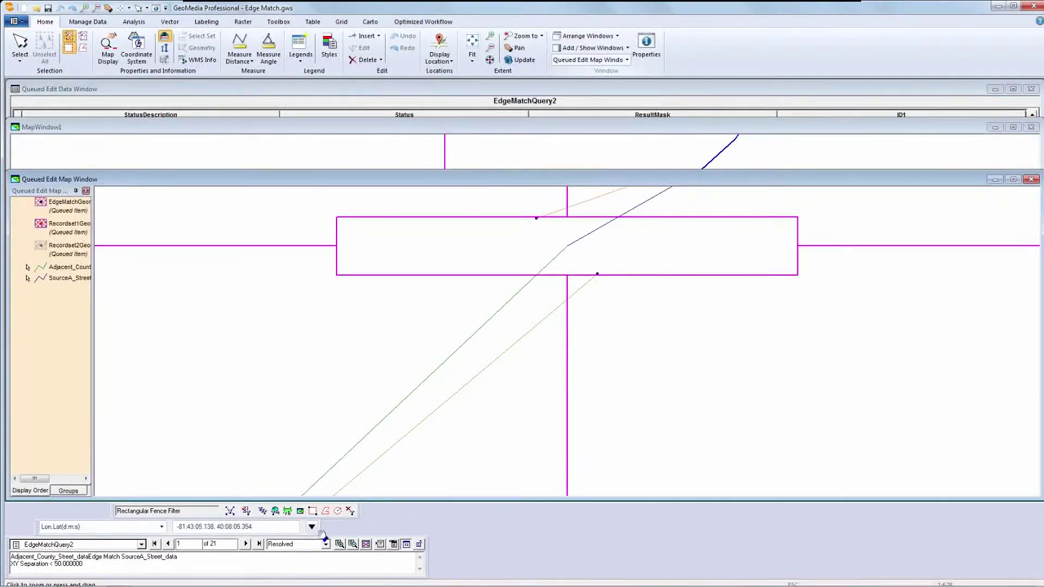
- Step through EdgeMatchQuery2 records to resolved item 7, then bring MapWindow1 back to front
left_click(248, 544)
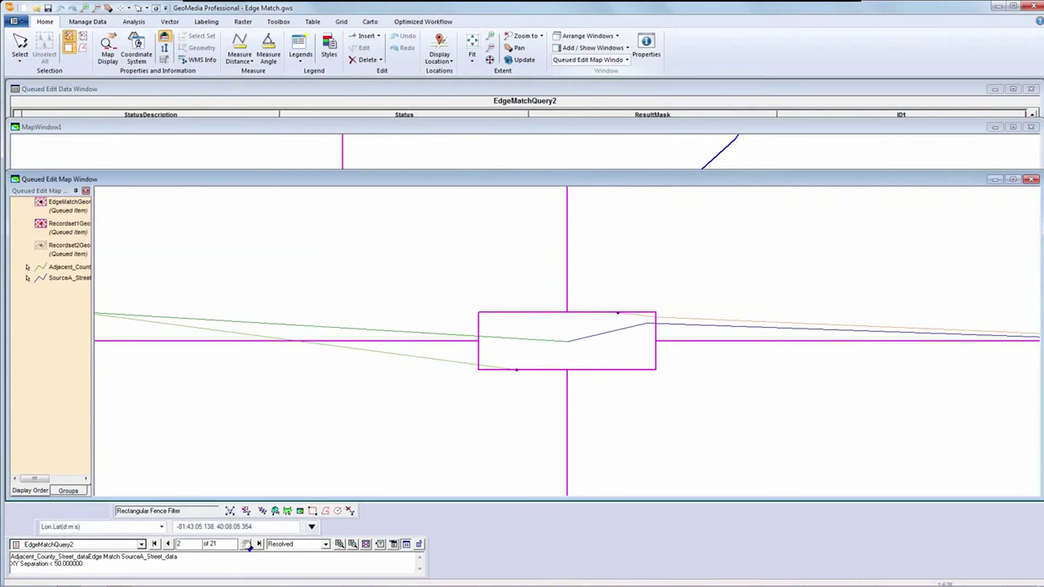
double_click(247, 544)
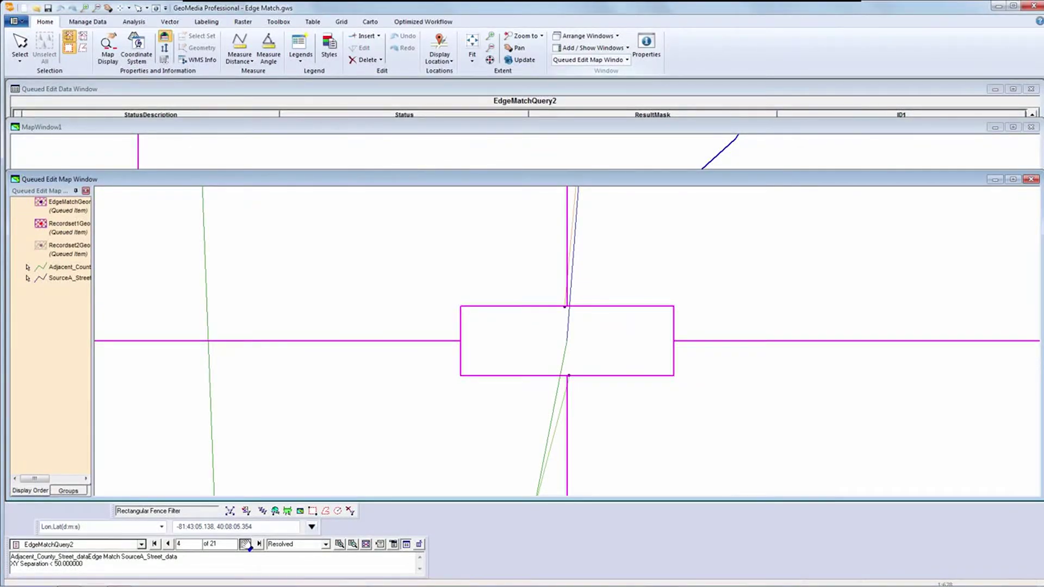
left_click(247, 544)
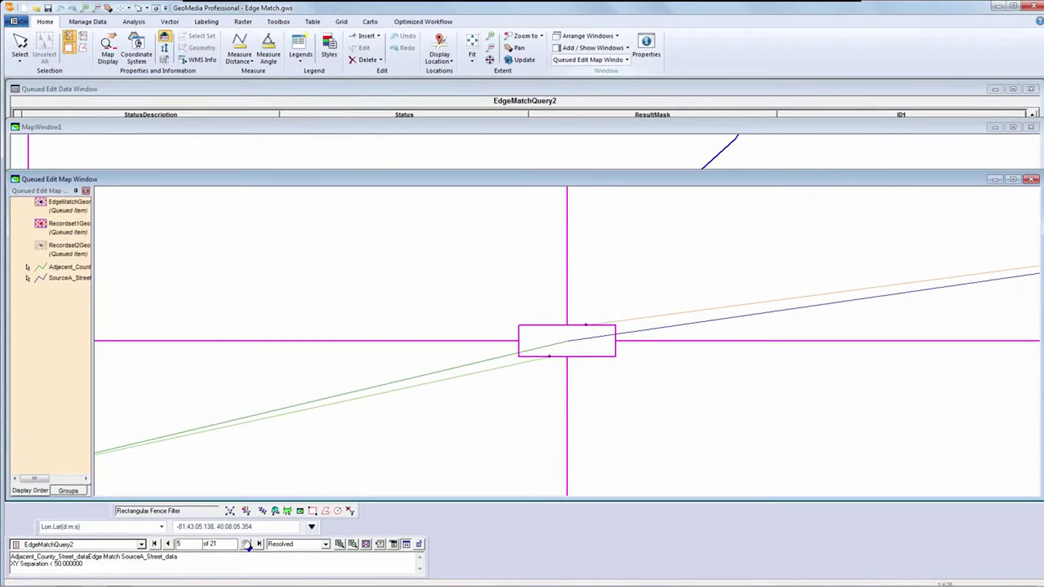
left_click(247, 544)
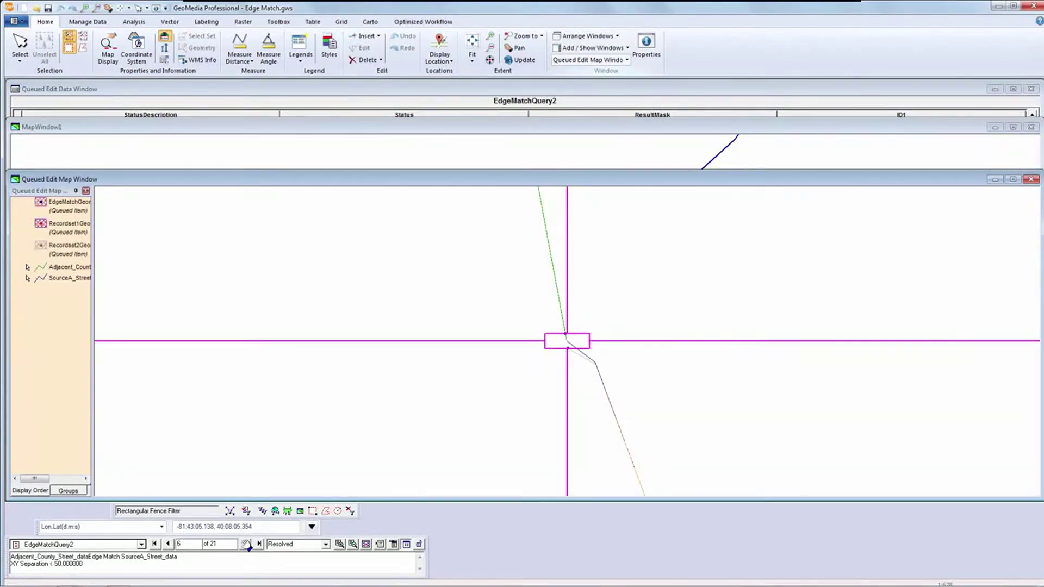
left_click(247, 544)
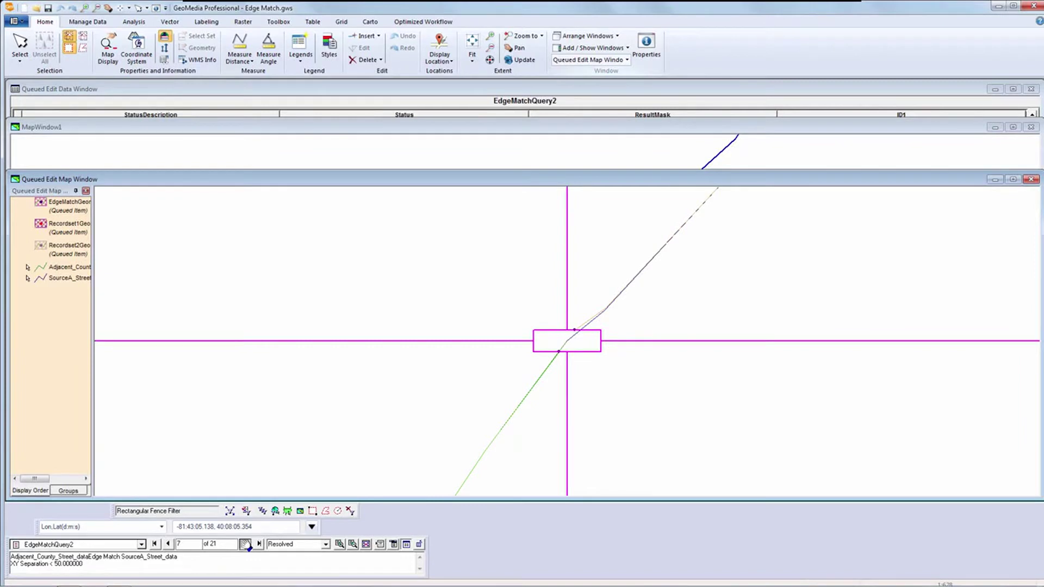
left_click(247, 544)
left_click(247, 544)
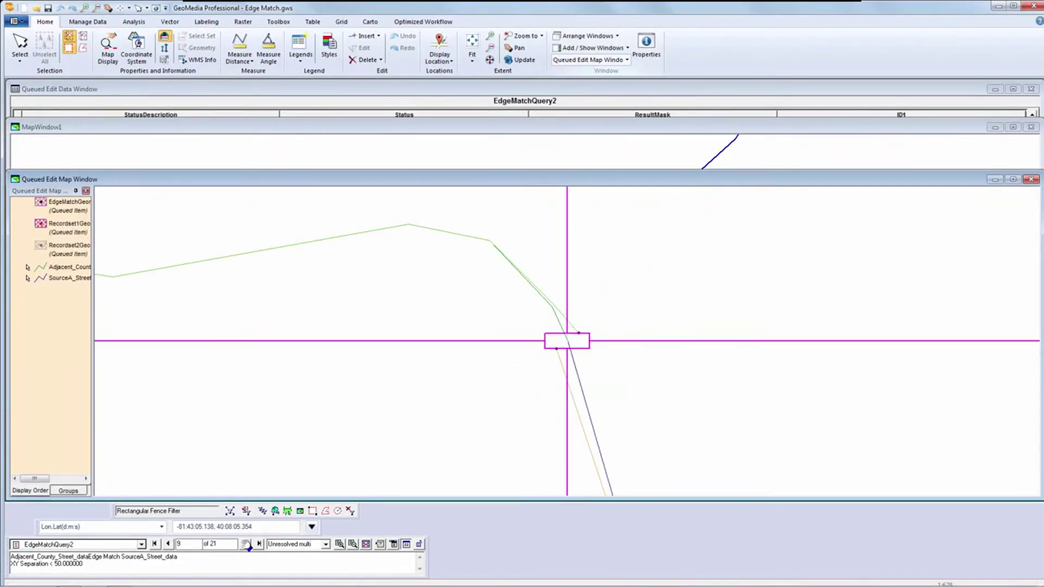
double_click(578, 122)
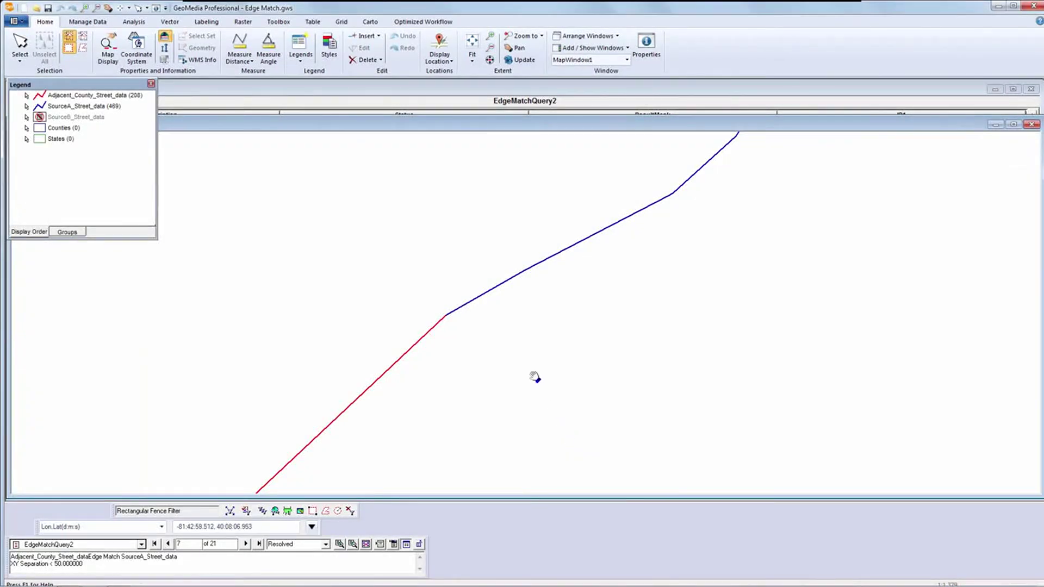
- Zoom out and close the edge-match query so all street features show again
scroll(534, 378, "down", 5)
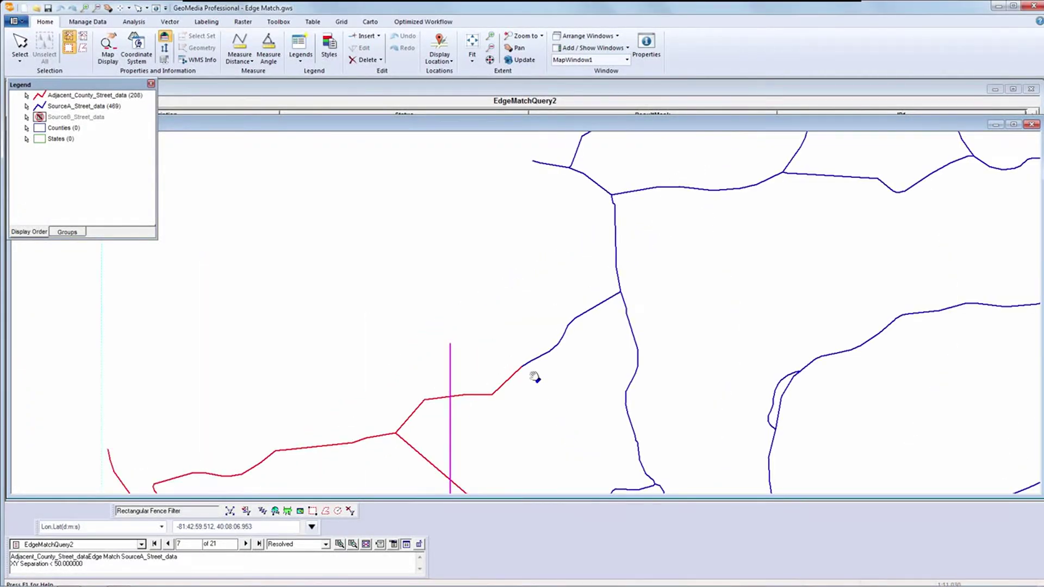
scroll(534, 377, "down", 2)
scroll(551, 387, "down", 2)
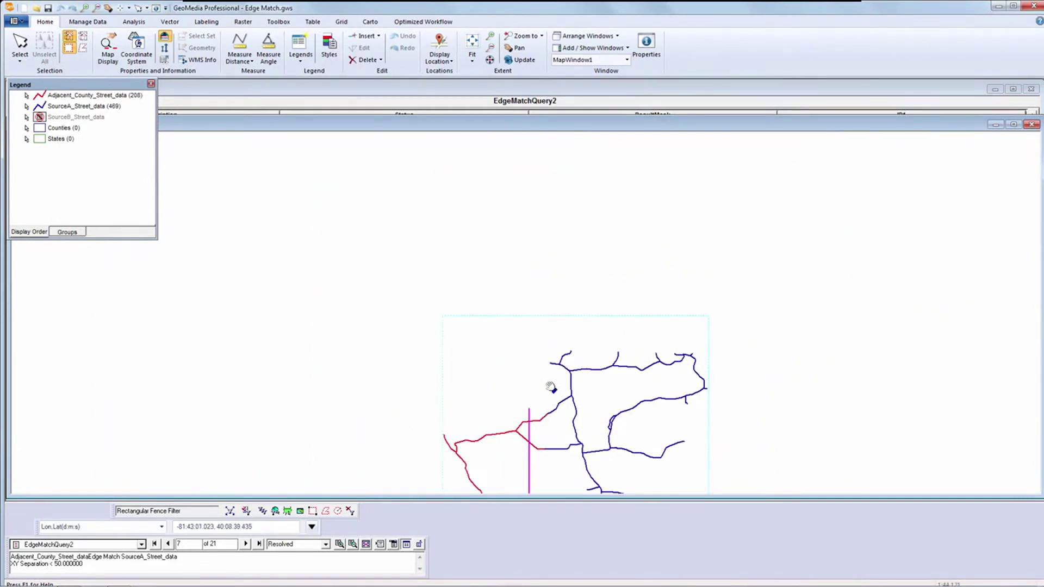
scroll(550, 388, "down", 2)
left_click(349, 511)
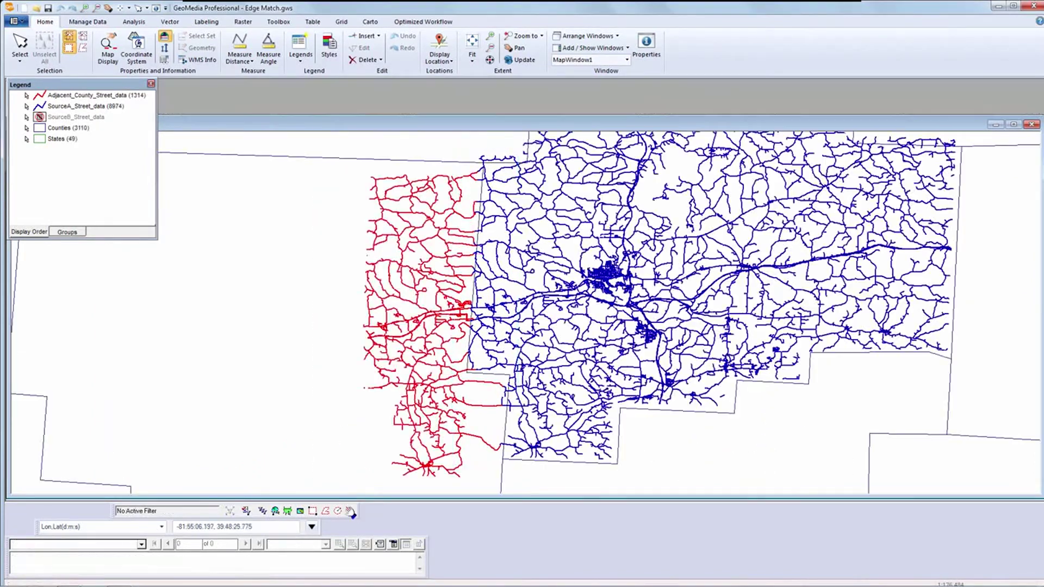
left_click(351, 511)
left_click_drag(515, 124, 514, 92)
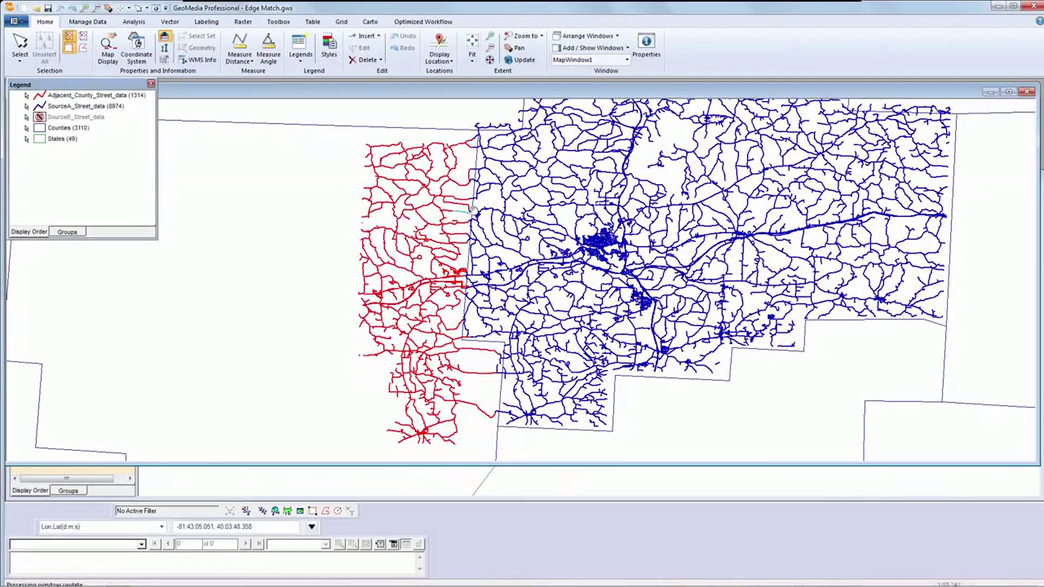
- Zoom in and pan along the county border to inspect where red and blue streets join
scroll(472, 209, "up", 3)
scroll(474, 158, "up", 1)
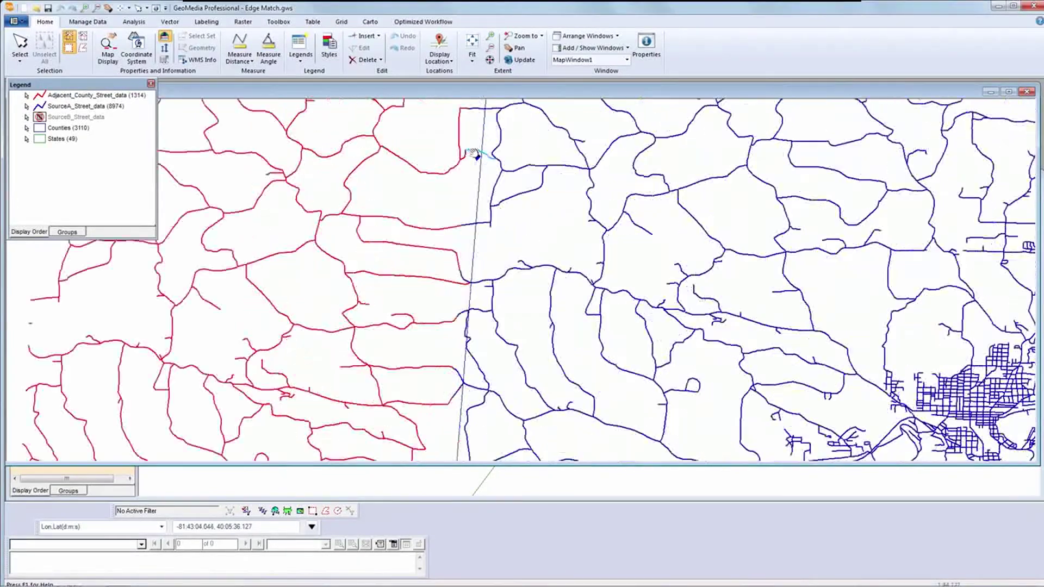
scroll(474, 126, "up", 2)
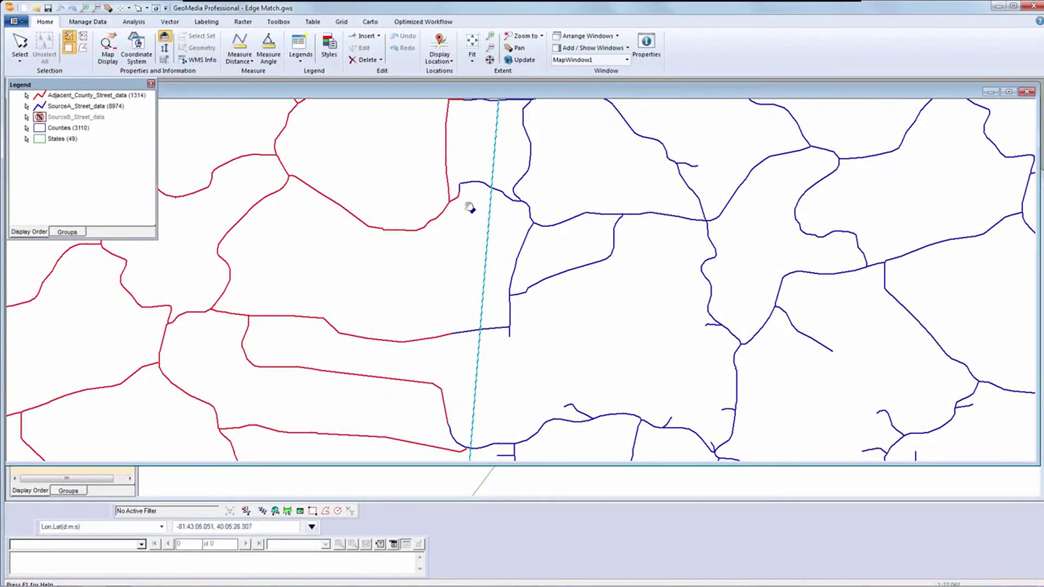
scroll(469, 207, "up", 2)
scroll(464, 197, "up", 2)
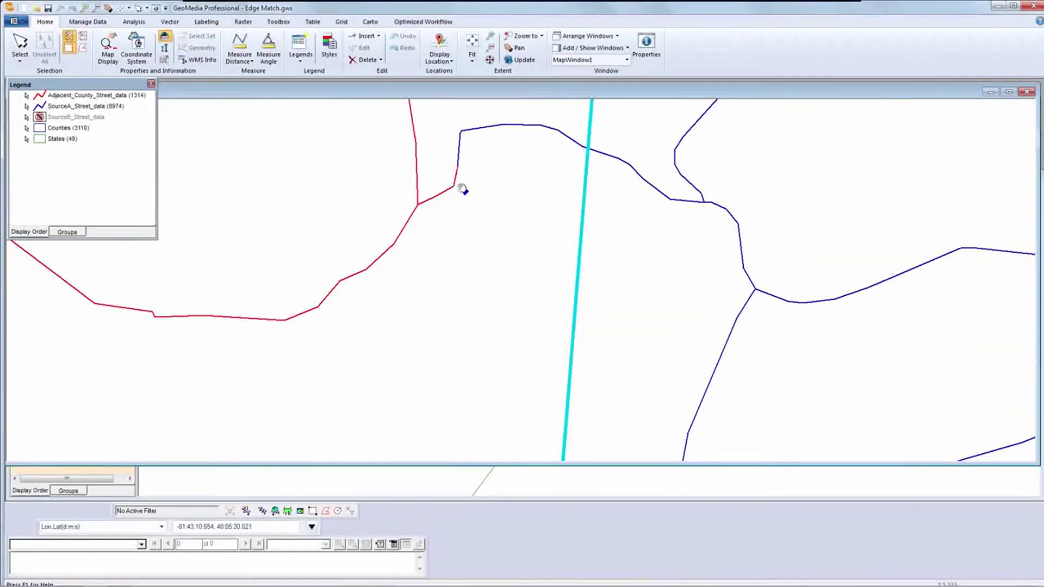
scroll(462, 189, "up", 2)
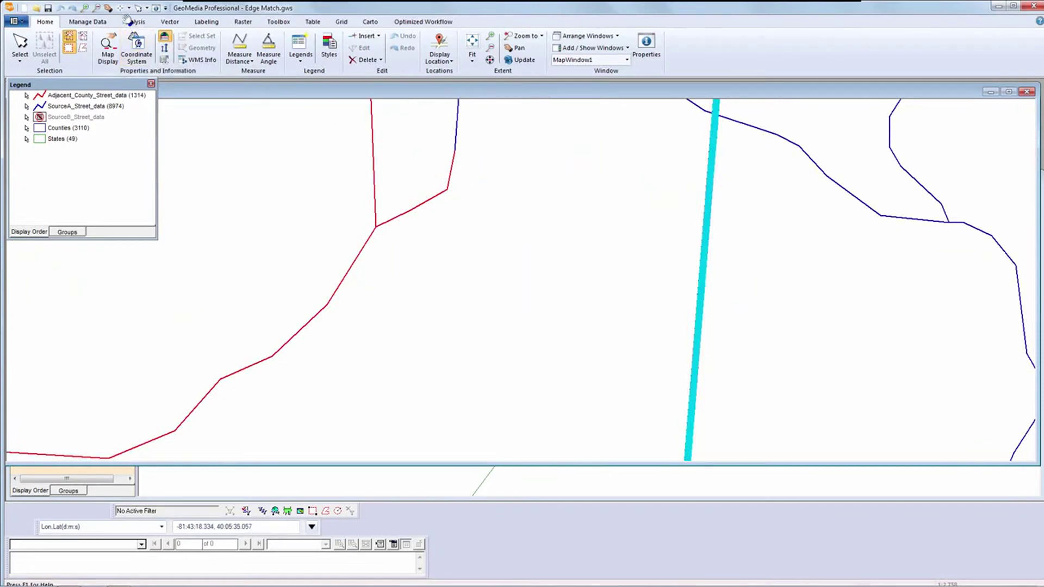
left_click(108, 8)
left_click_drag(482, 168, 515, 405)
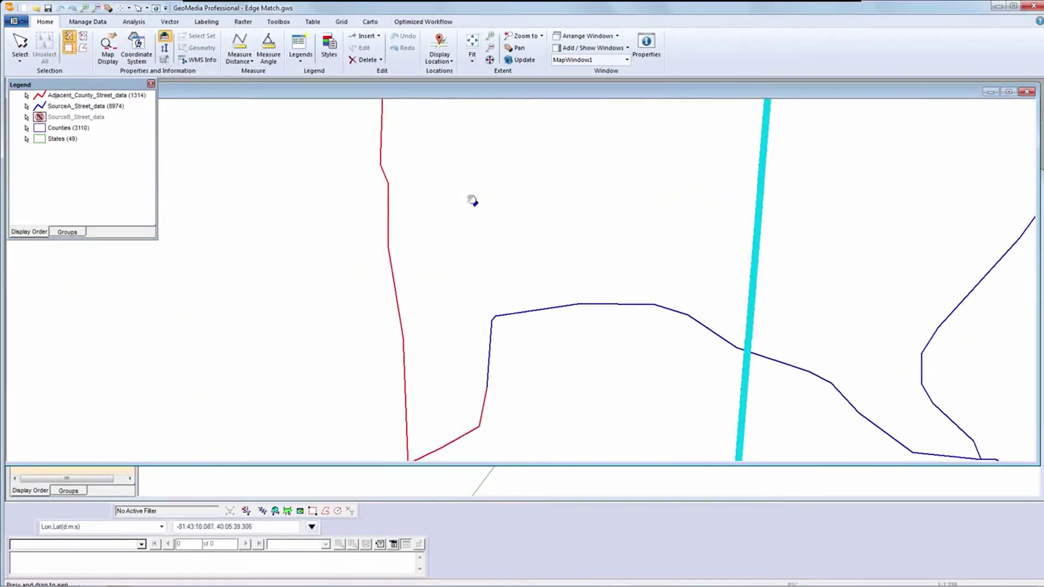
left_click_drag(472, 201, 466, 317)
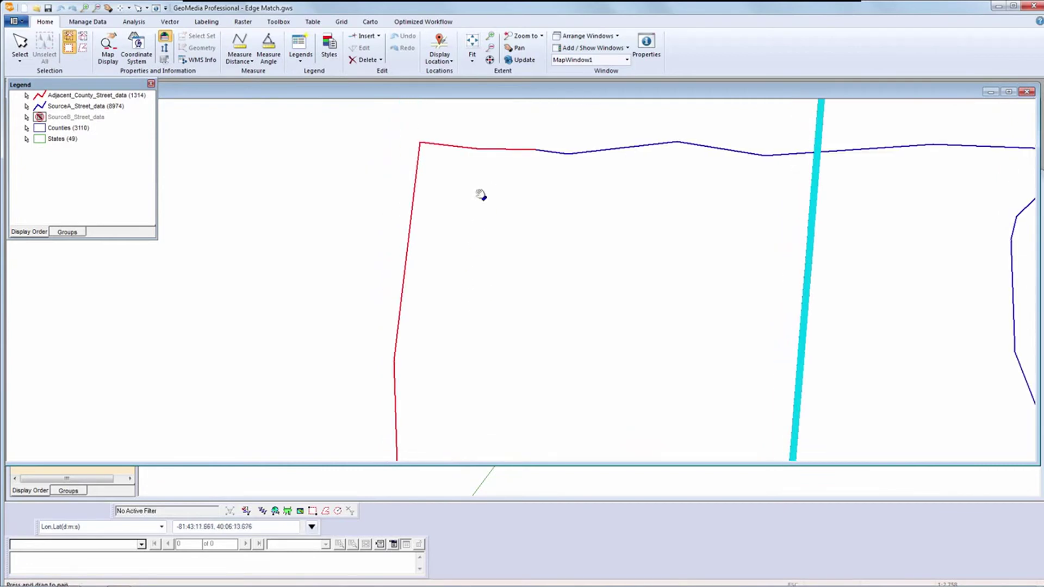
left_click_drag(611, 317, 513, 277)
scroll(512, 277, "down", 4)
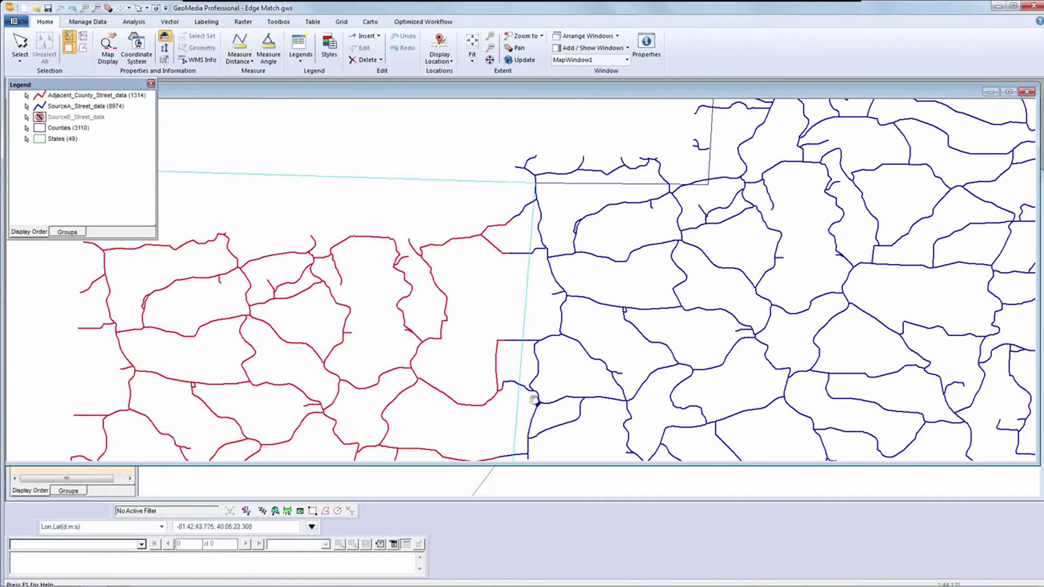
scroll(553, 424, "down", 2)
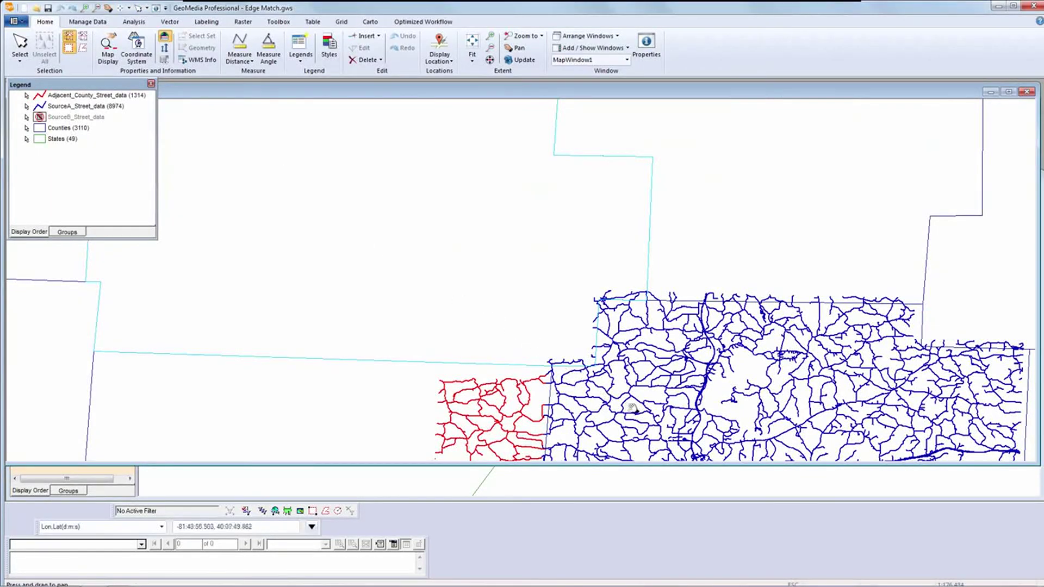
left_click_drag(631, 408, 549, 185)
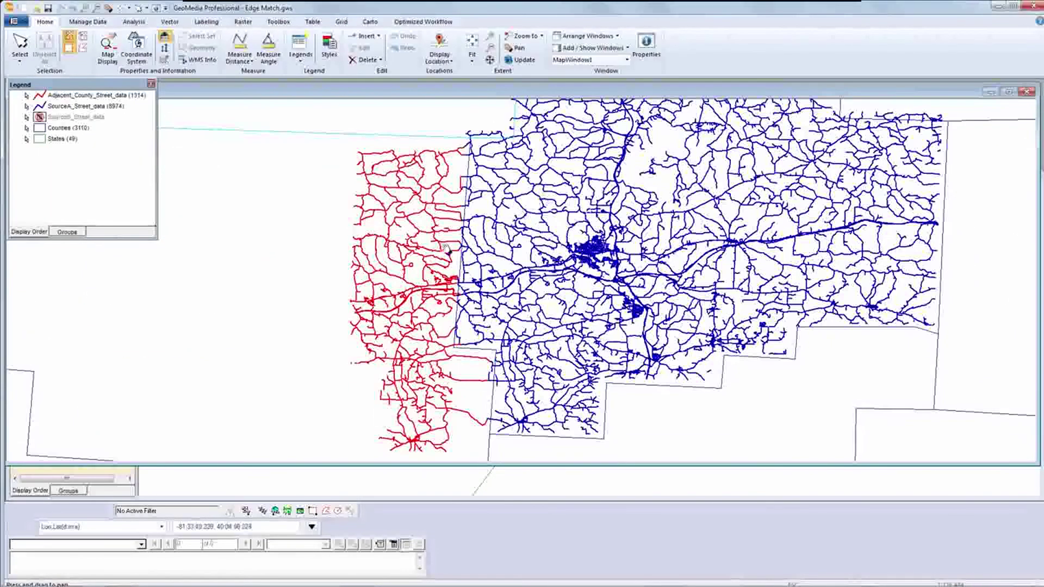